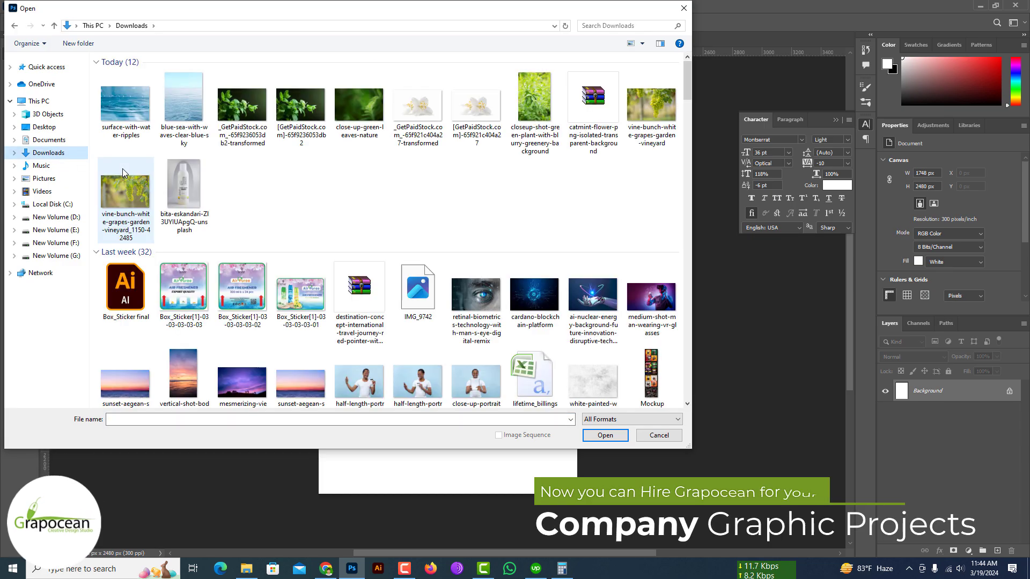
Step: Open the water ripples, blue sea, green leaves, green plant and grapes photos plus the transformed mint and white flower photos from Downloads
left_click(542, 142)
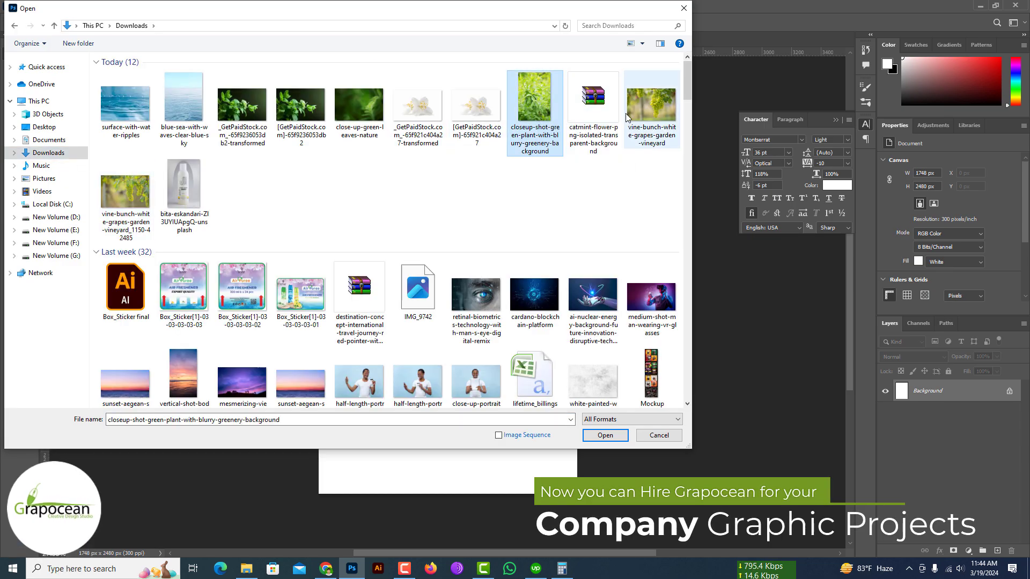
left_click(651, 107, "ctrl")
left_click(476, 107, "ctrl")
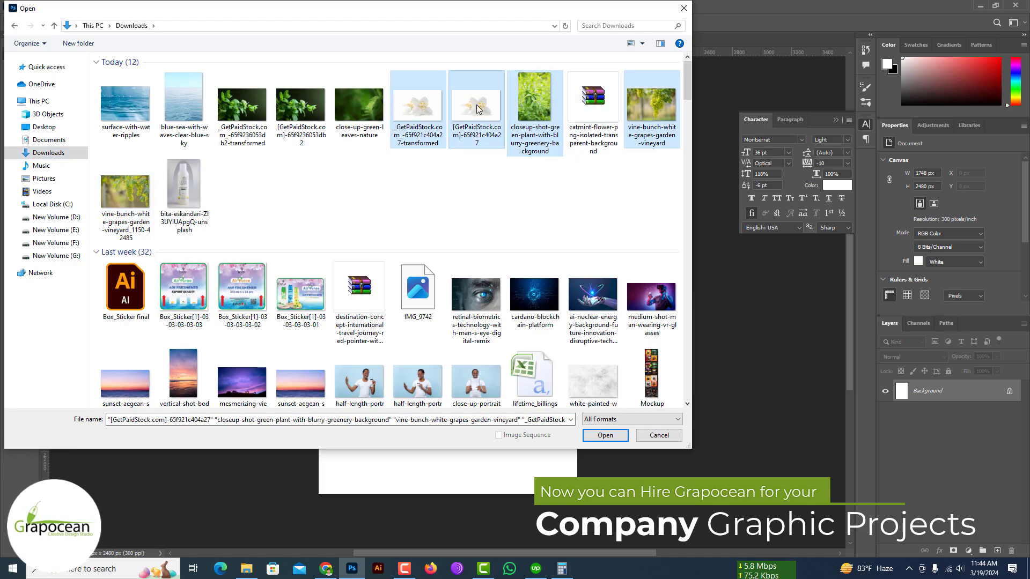
left_click(362, 118, "ctrl")
left_click(242, 110, "ctrl")
left_click(128, 110, "ctrl")
left_click(184, 110, "ctrl")
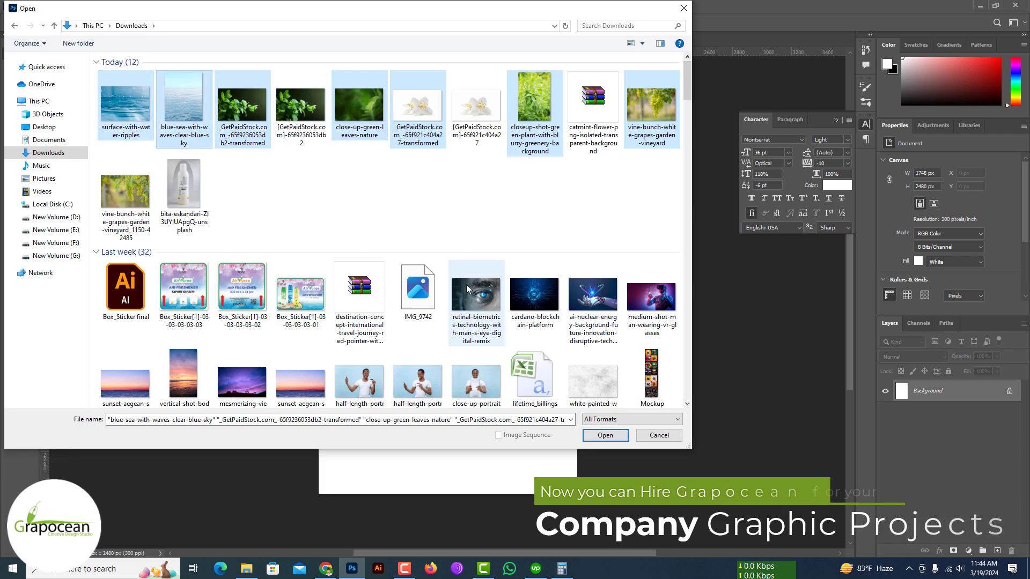
left_click(607, 440)
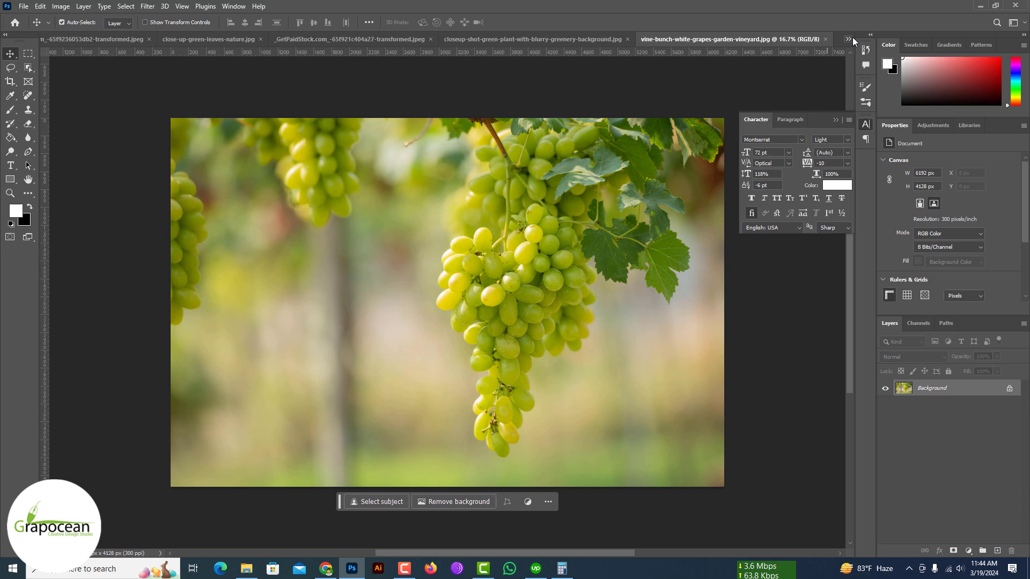
Step: Look through the opened water ripples, blue sea and mint plant images
left_click(848, 38)
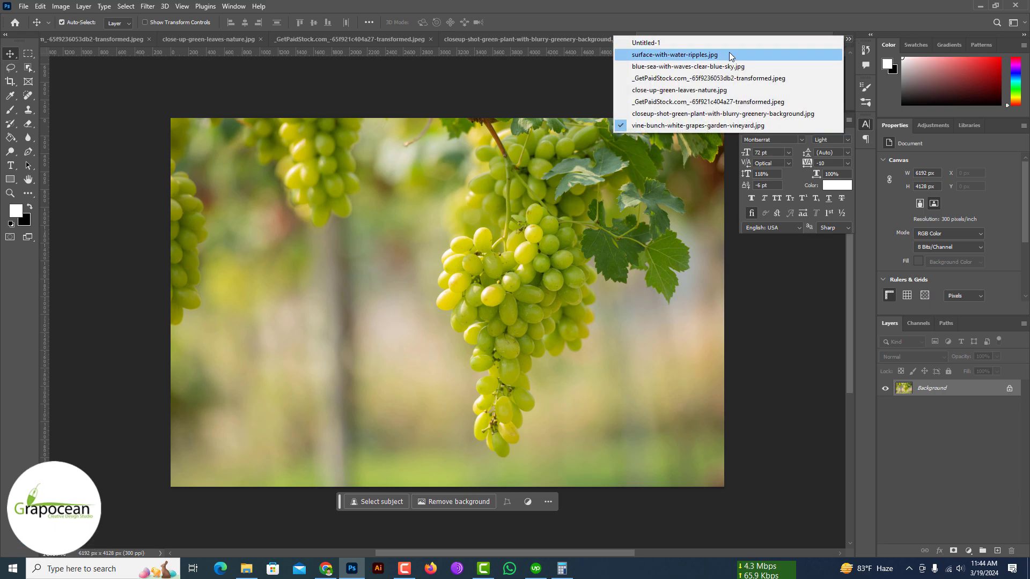
left_click(727, 56)
left_click(848, 39)
left_click(711, 68)
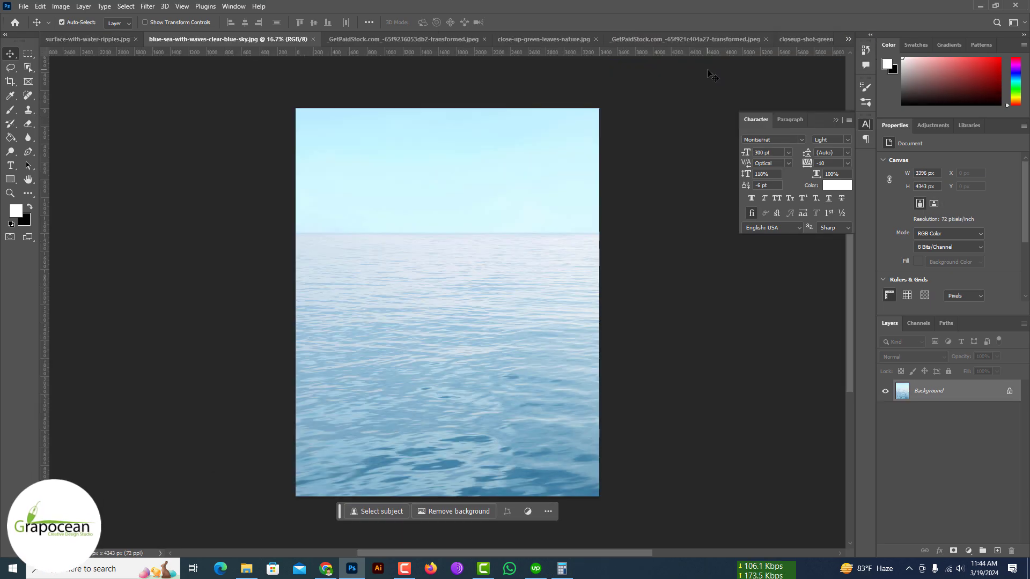
left_click(848, 39)
left_click(714, 79)
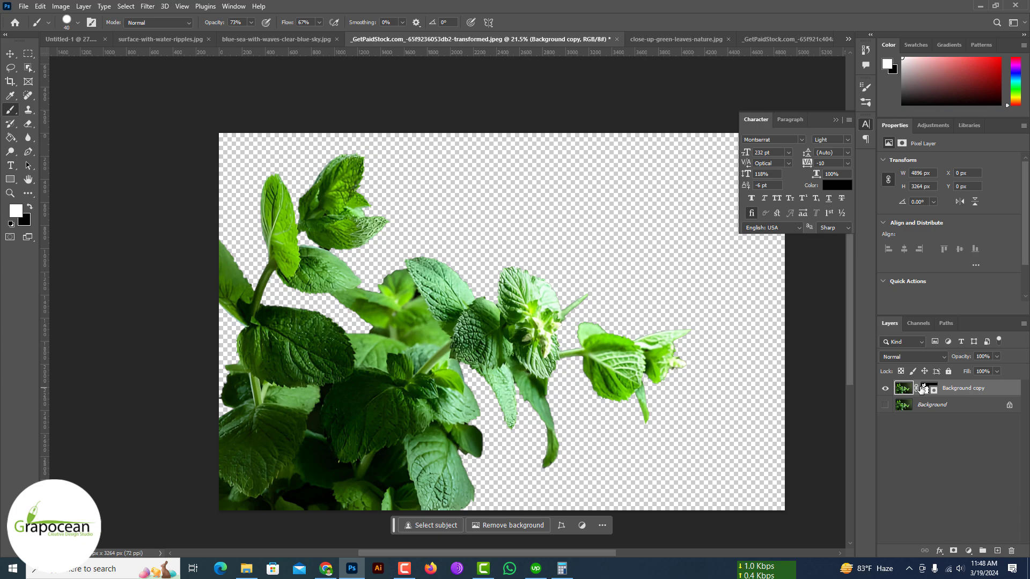
Step: Copy the masked mint plant layer into the Untitled-1 document and scale it down to about 38%
left_click_drag(923, 389, 375, 188)
key("ctrl+t")
left_click_drag(319, 103, 541, 258)
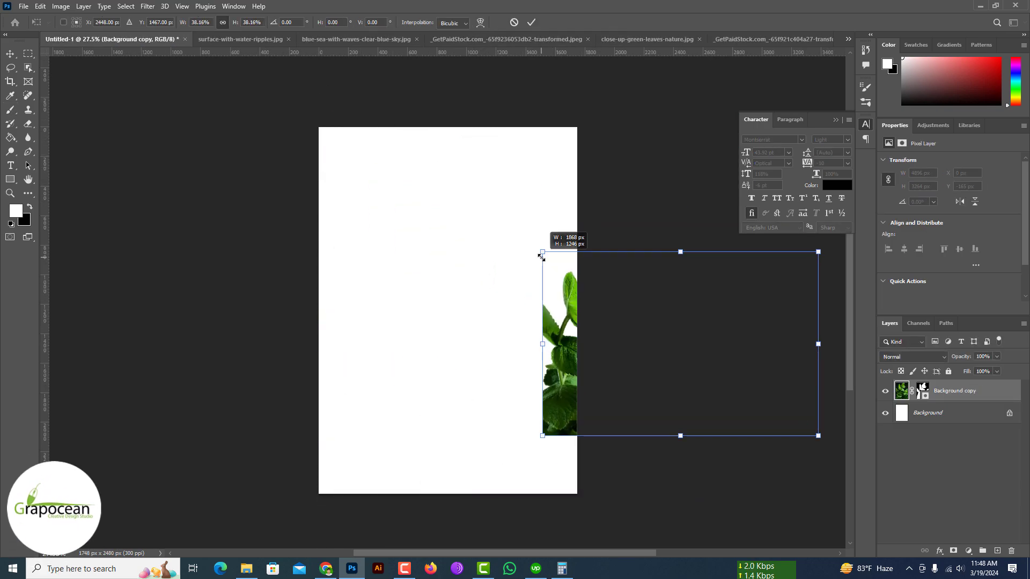
Step: Flip the mint plant vertically and position it along the upper edge of the canvas
left_click_drag(800, 461, 413, 209)
right_click(446, 195)
left_click(502, 409)
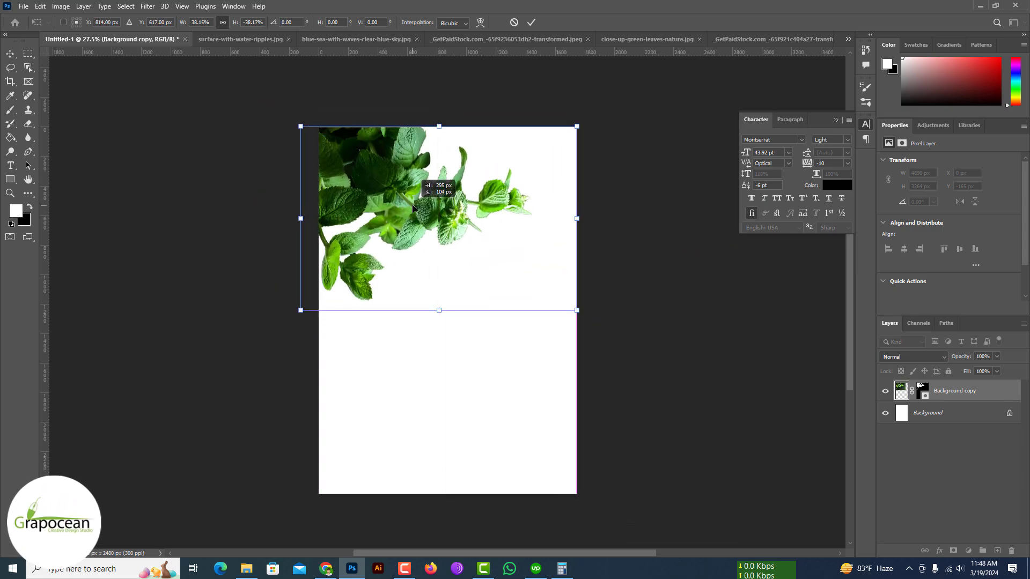
key("Return")
Step: Close the mint plant source image without saving its changes
left_click(240, 38)
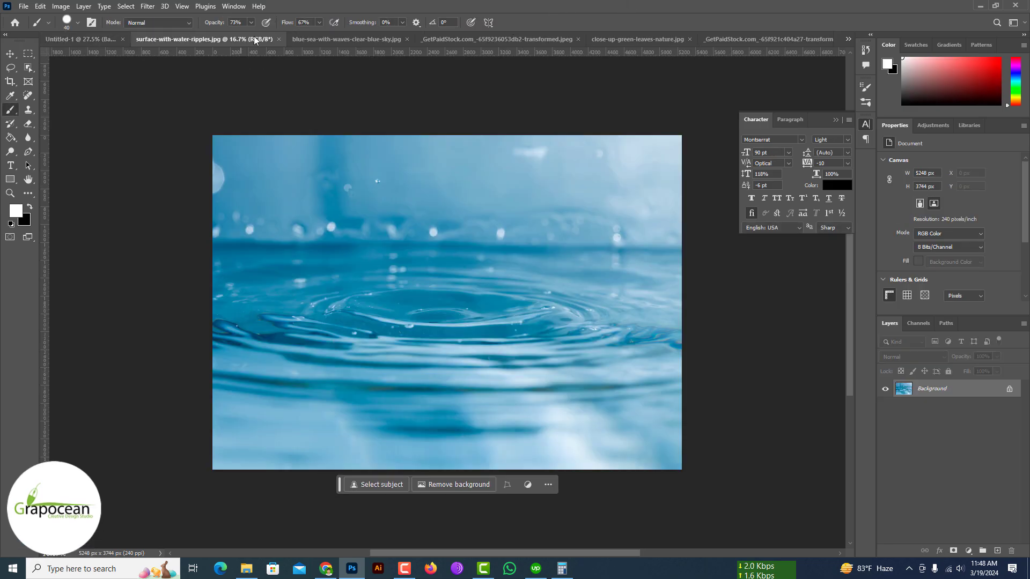
left_click(277, 39)
left_click(460, 39)
left_click(617, 39)
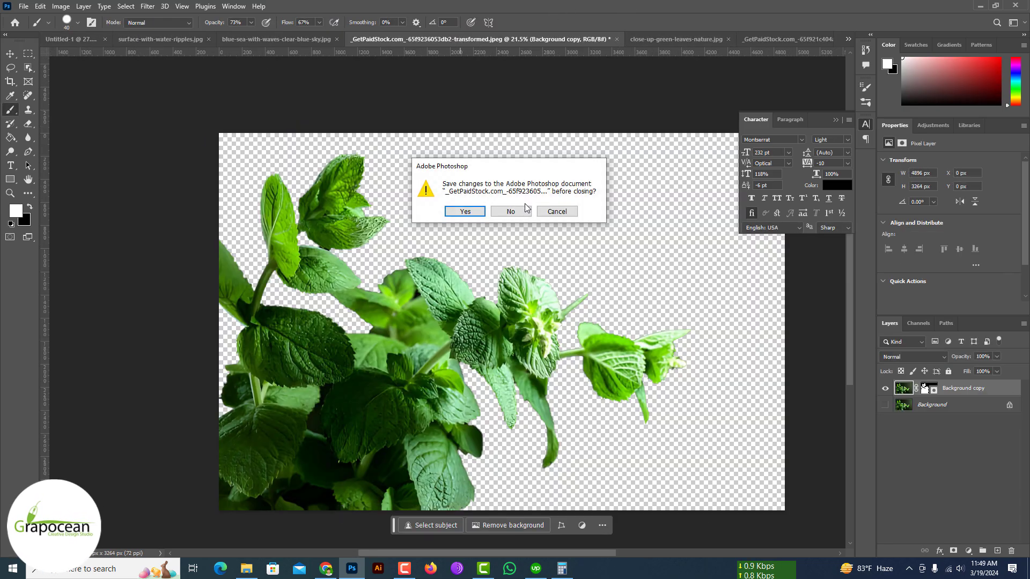
left_click(516, 211)
Step: Unlock the close-up-green-leaves-nature image, copy it into Untitled-1 and place its layer beneath the mint plant layer
left_click(494, 39)
left_click(1009, 389)
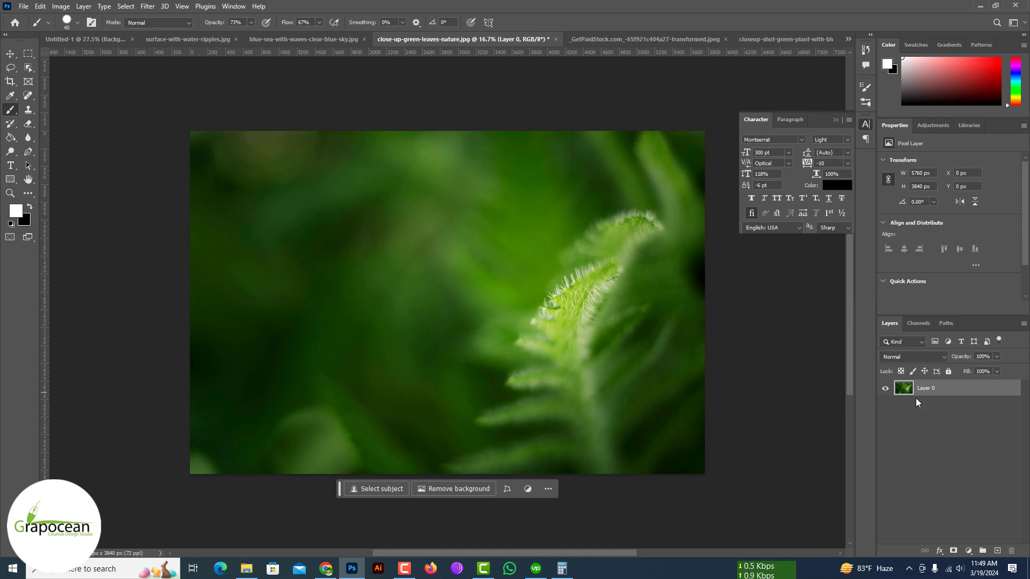
left_click(848, 39)
left_click(770, 38)
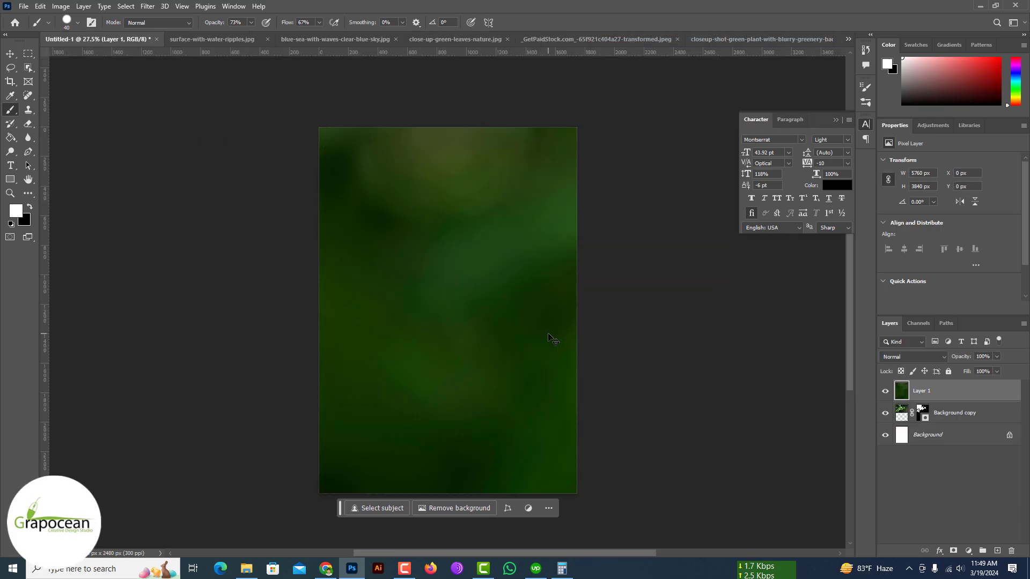
left_click_drag(919, 414, 954, 382)
Step: Scale the blurred green leaves layer to about 38% and position it across the upper part of the canvas
key("ctrl+t")
left_click_drag(329, 136, 590, 377)
left_click_drag(727, 422, 425, 221)
left_click_drag(564, 291, 602, 315)
left_click_drag(524, 274, 569, 301)
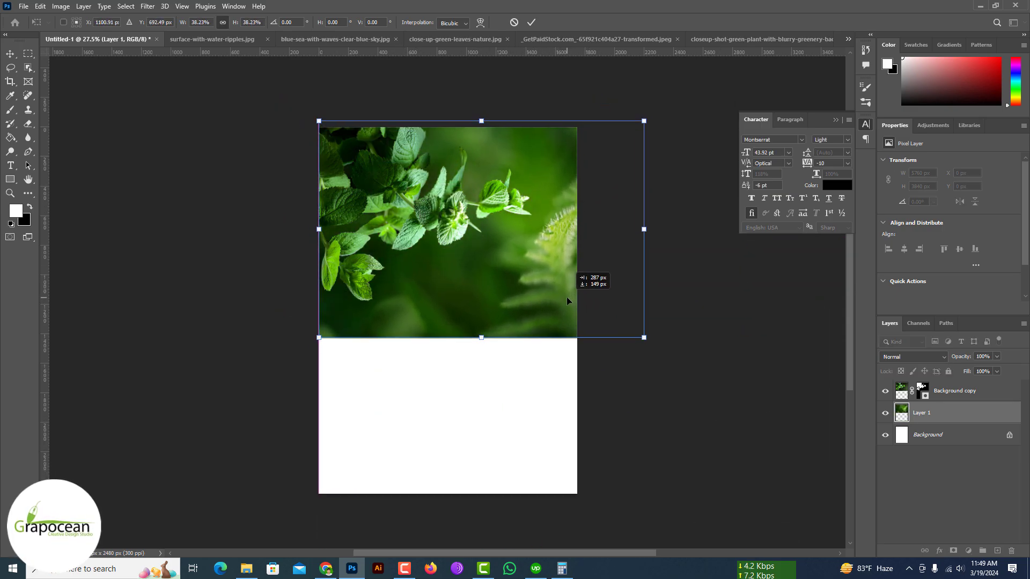
left_click(531, 22)
Step: Move the mint plant further up and rotate it clockwise so the branch hangs down from the top corner
key("b")
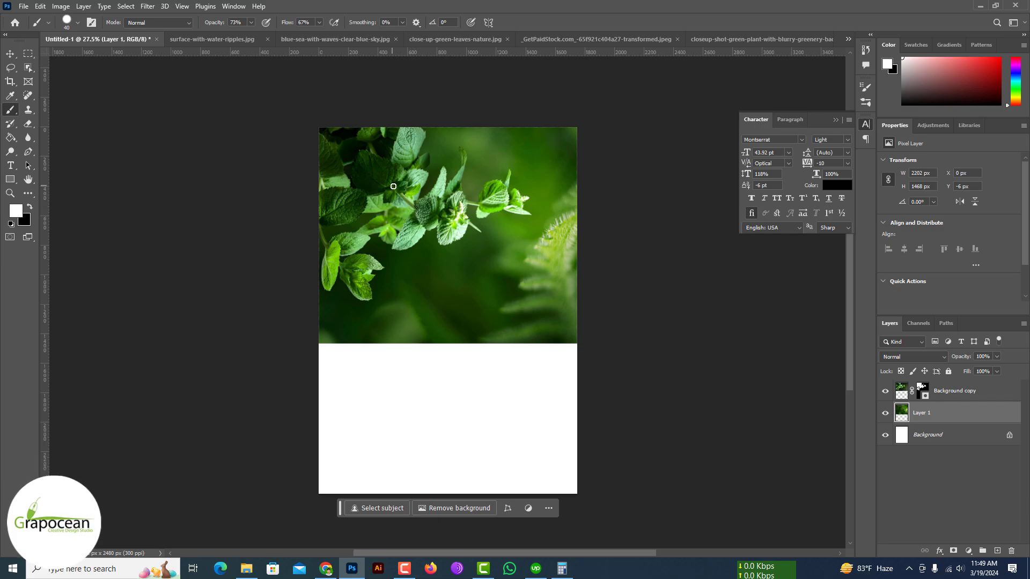
left_click_drag(430, 198, 423, 170)
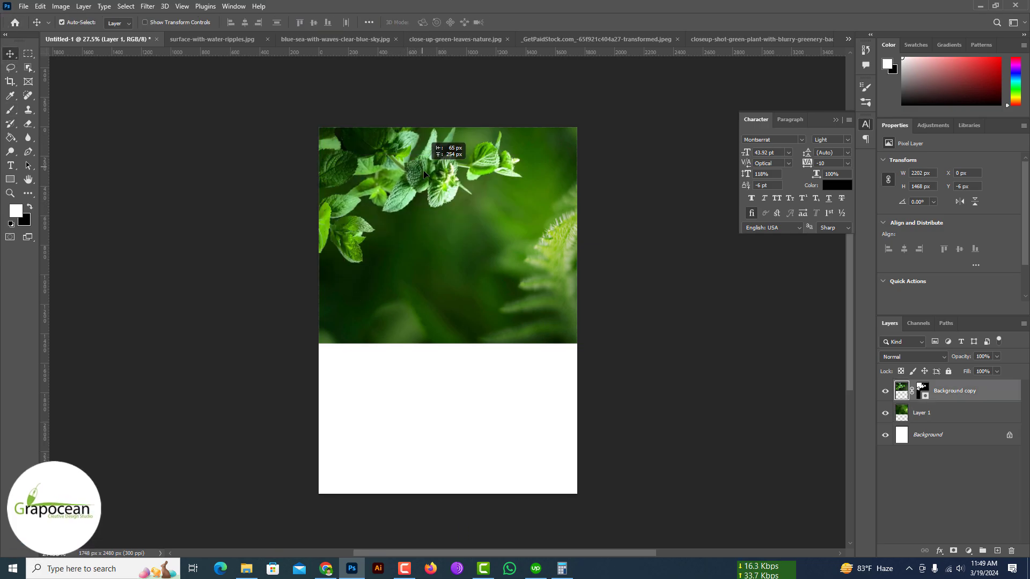
key("ctrl+t")
left_click_drag(599, 262, 510, 326)
mouse_move(432, 189)
left_mouse_down()
mouse_move(465, 189)
mouse_move(430, 194)
left_mouse_up()
key("Return")
Step: Add a layer mask to the blurred green leaves layer and fade out its lower part in black with a soft 1000 px brush
scroll(460, 214, "up", 3)
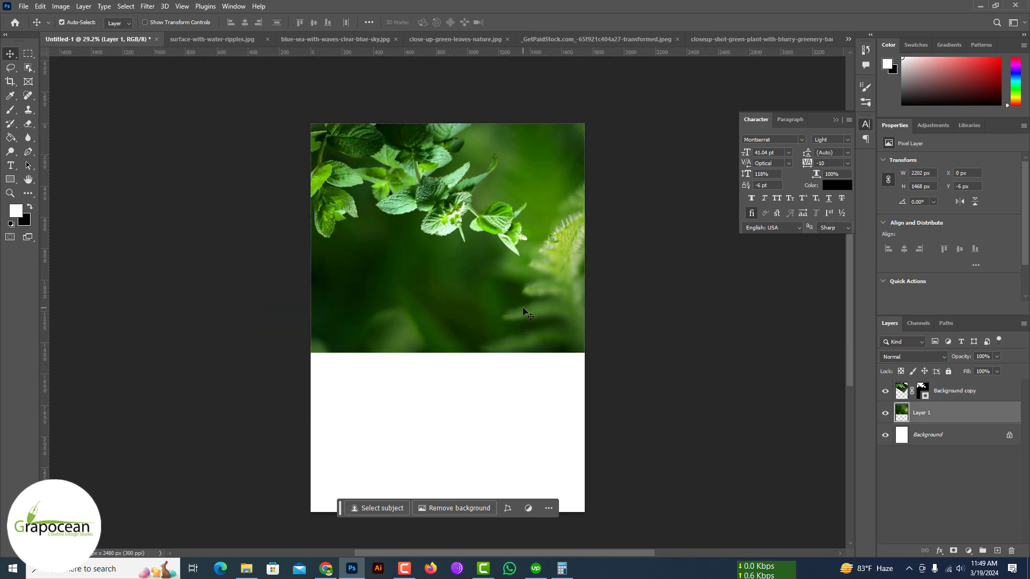
left_click(954, 551)
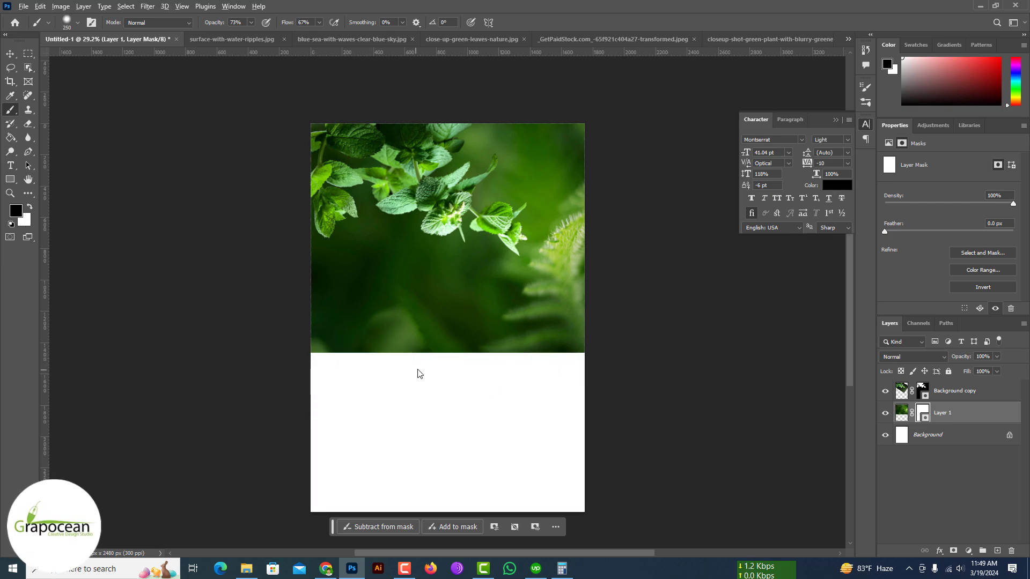
mouse_move(505, 343)
left_mouse_down()
mouse_move(628, 386)
mouse_move(535, 380)
mouse_move(627, 368)
mouse_move(326, 359)
mouse_move(658, 390)
mouse_move(622, 347)
mouse_move(361, 342)
mouse_move(470, 372)
mouse_move(642, 379)
left_mouse_up()
key("bracketright")
key("bracketright")
key("bracketright")
key("bracketright")
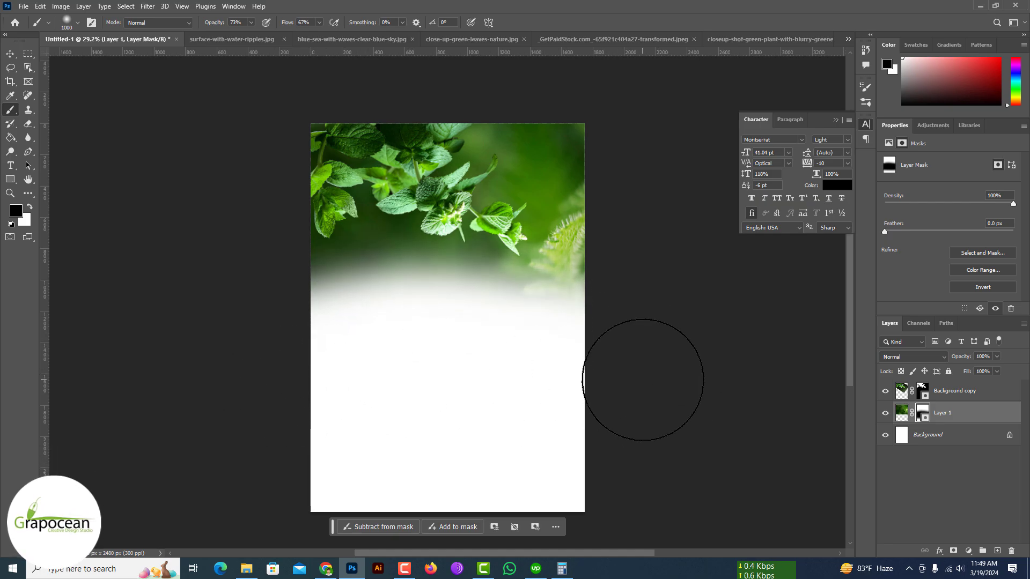
left_click(886, 413)
left_click(885, 413)
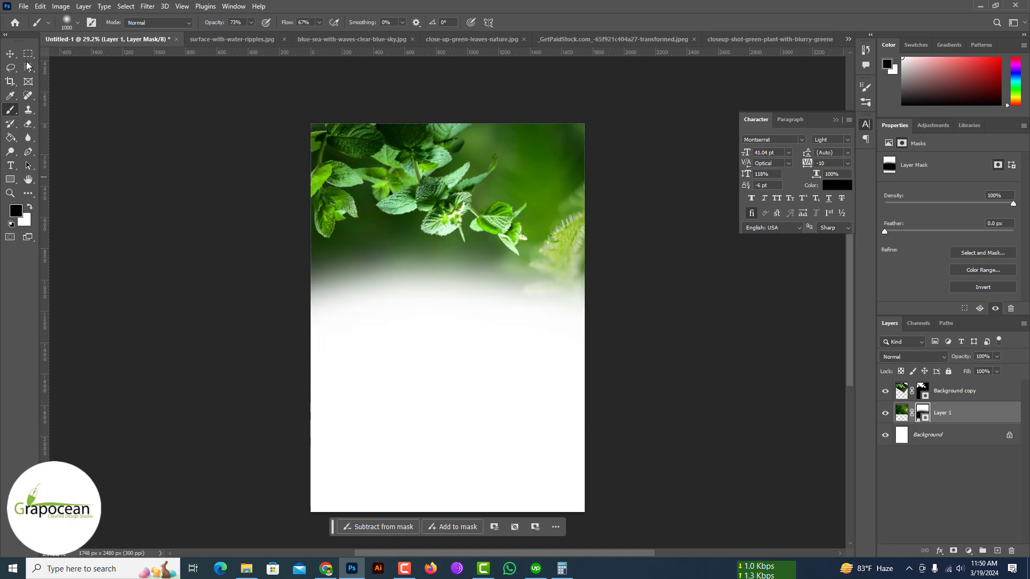
Step: Paint white on the mask to restore part of the faded edge, and shift the leaves photo sideways within the mask
key("v")
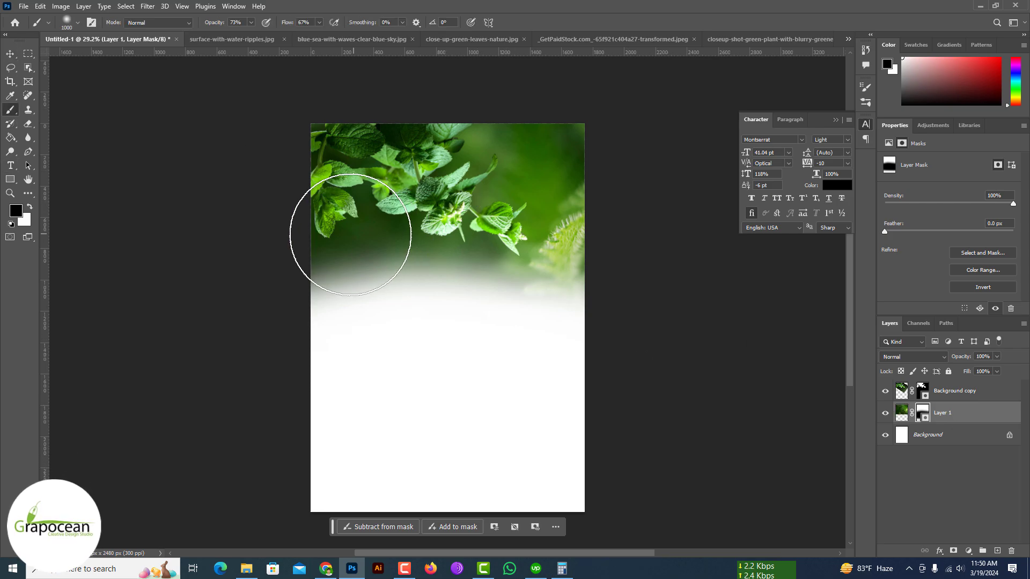
mouse_move(350, 234)
left_mouse_down()
mouse_move(538, 227)
mouse_move(260, 218)
left_mouse_up()
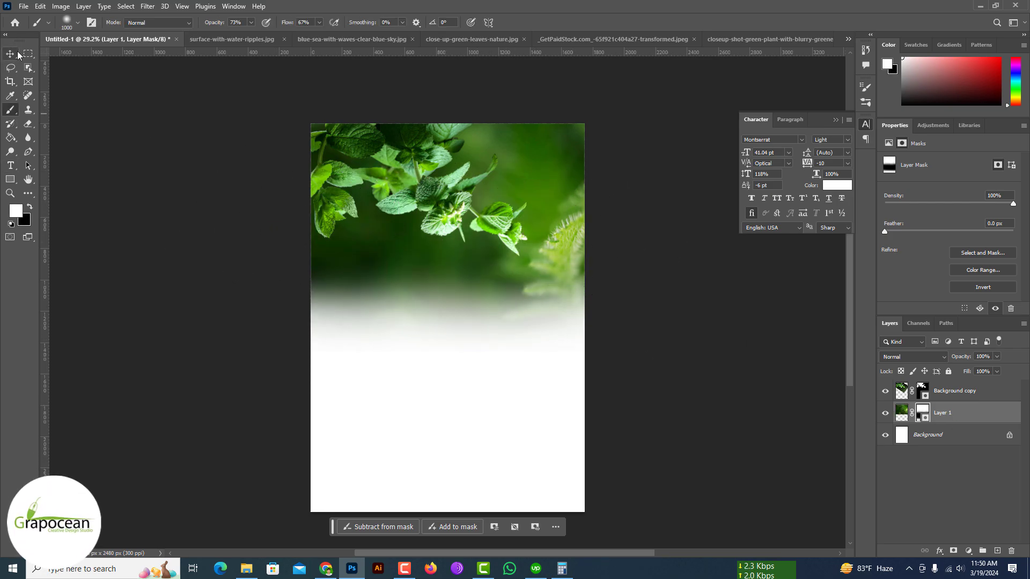
left_click_drag(539, 269, 477, 252)
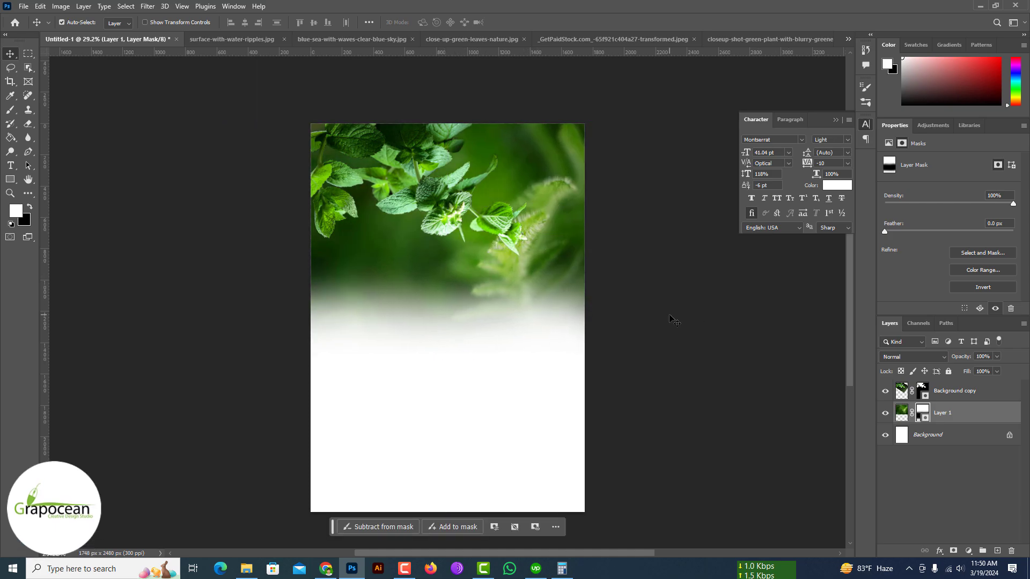
left_click(616, 267)
Step: Copy the blue-sea-with-waves image into Untitled-1 and place its layer beneath the masked green leaves layer
left_click(336, 38)
left_click(502, 38)
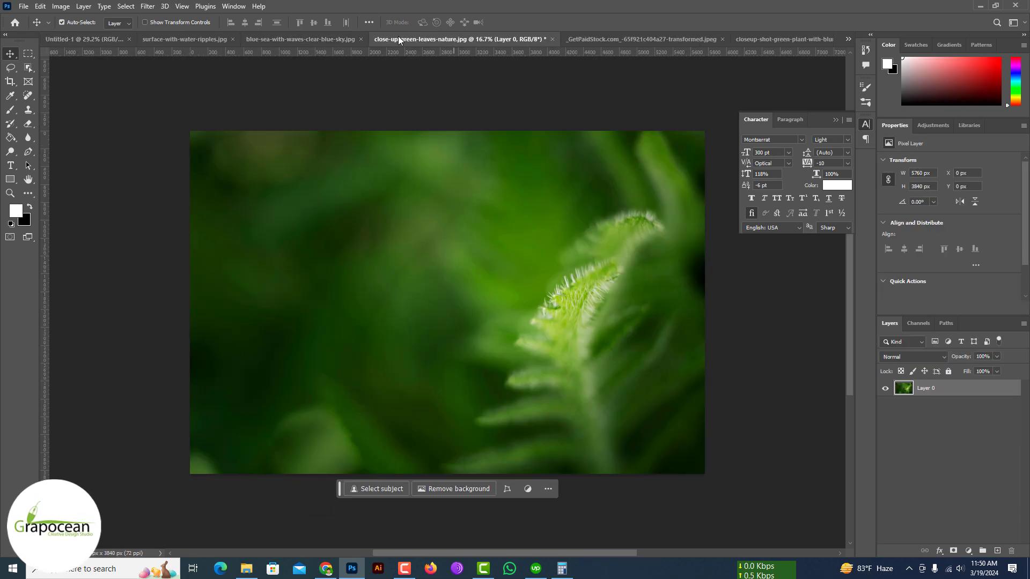
left_click(398, 37)
left_click(91, 38)
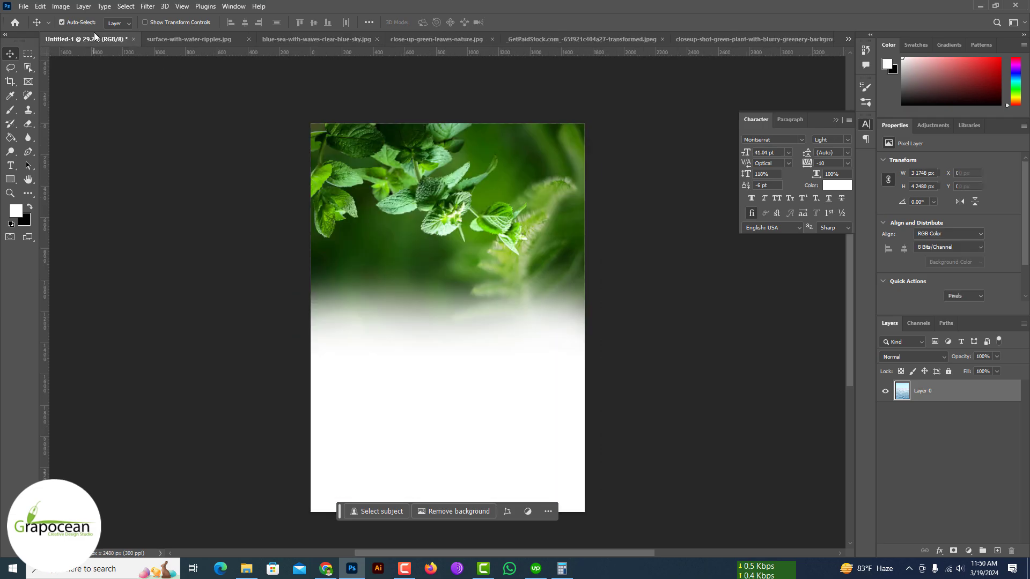
key("ctrl+v")
left_click_drag(964, 396, 961, 446)
Step: Scale the sea layer down to about 2390 × 3058 px and position it so water fills the lower part of the canvas
key("ctrl+t")
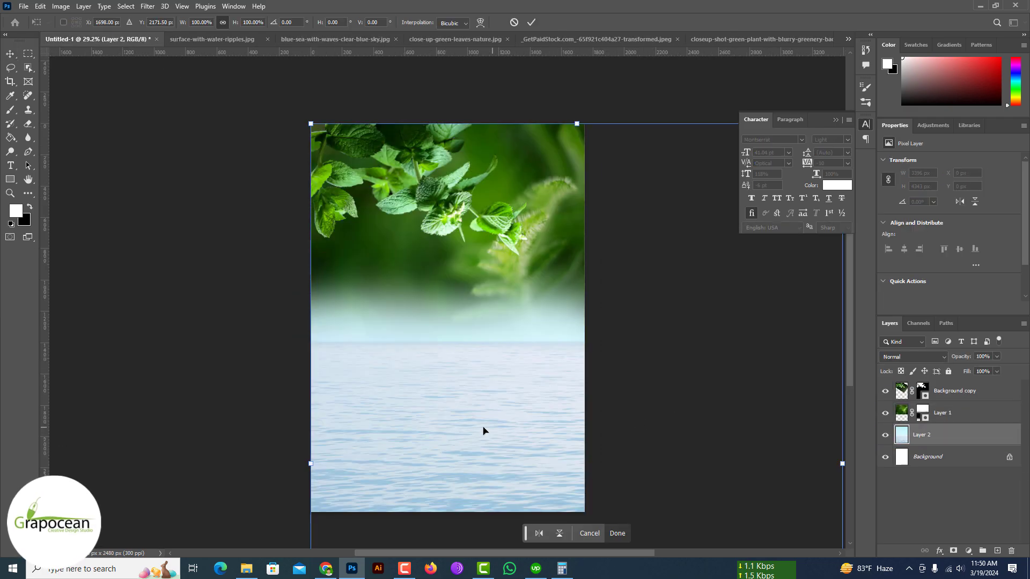
left_click_drag(483, 430, 467, 327)
scroll(467, 324, "down", 5)
left_click_drag(606, 471, 576, 431)
left_click_drag(497, 368, 451, 365)
key("Return")
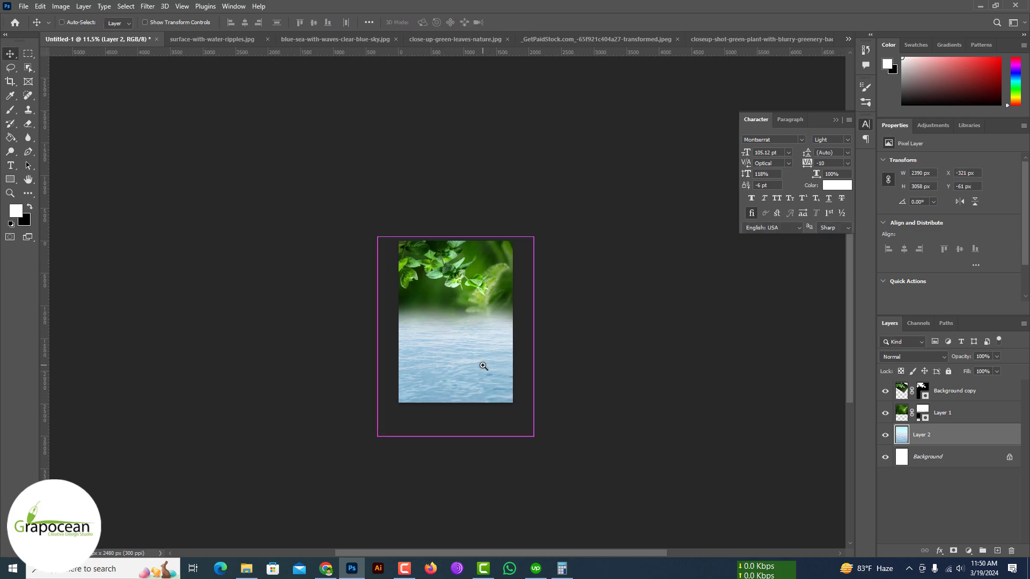
scroll(498, 370, "up", 4)
left_click(467, 366)
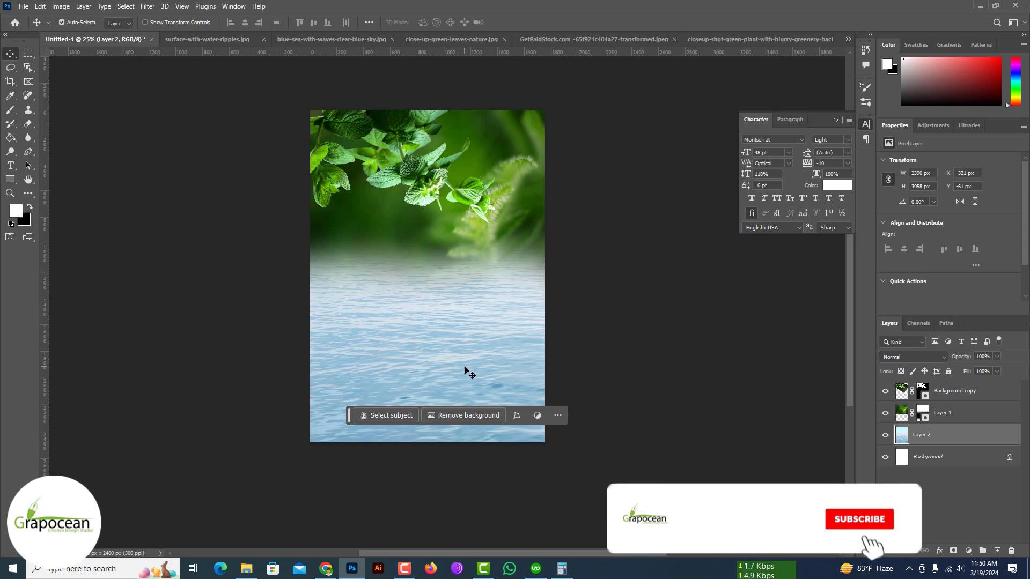
Step: Close the close-up-green-leaves-nature source image without saving its changes
left_click(432, 39)
left_click(583, 37)
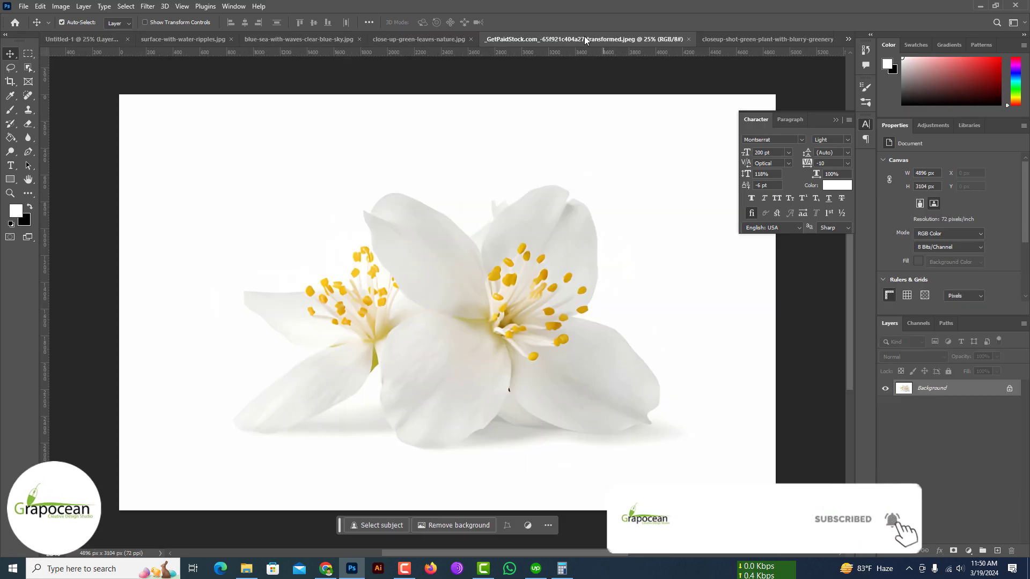
left_click(469, 39)
left_click(555, 39)
left_click(517, 212)
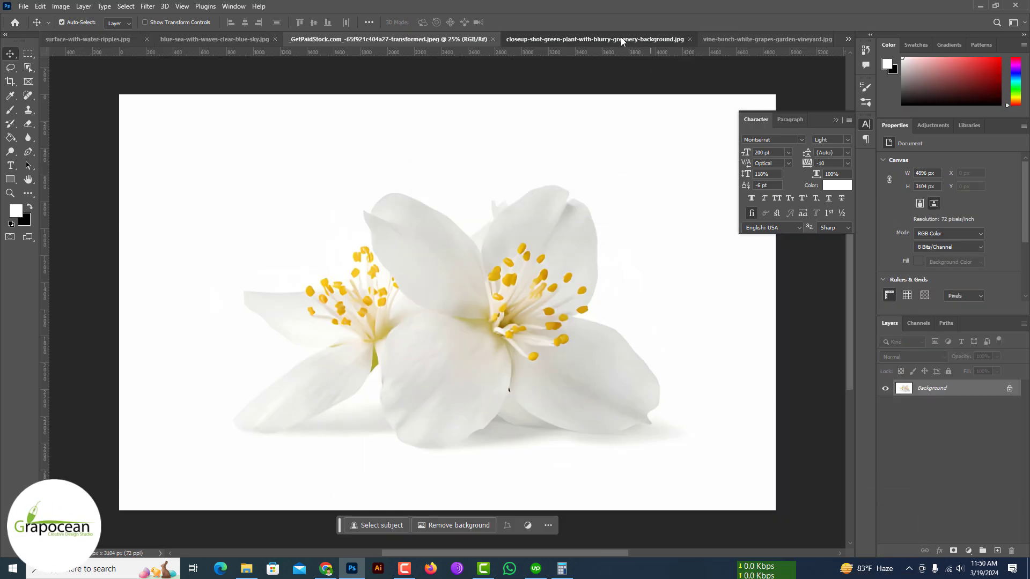
Step: Copy the whole closeup-shot-green-plant image into Untitled-1 and place its layer directly beneath the mint plant layer
left_click(620, 37)
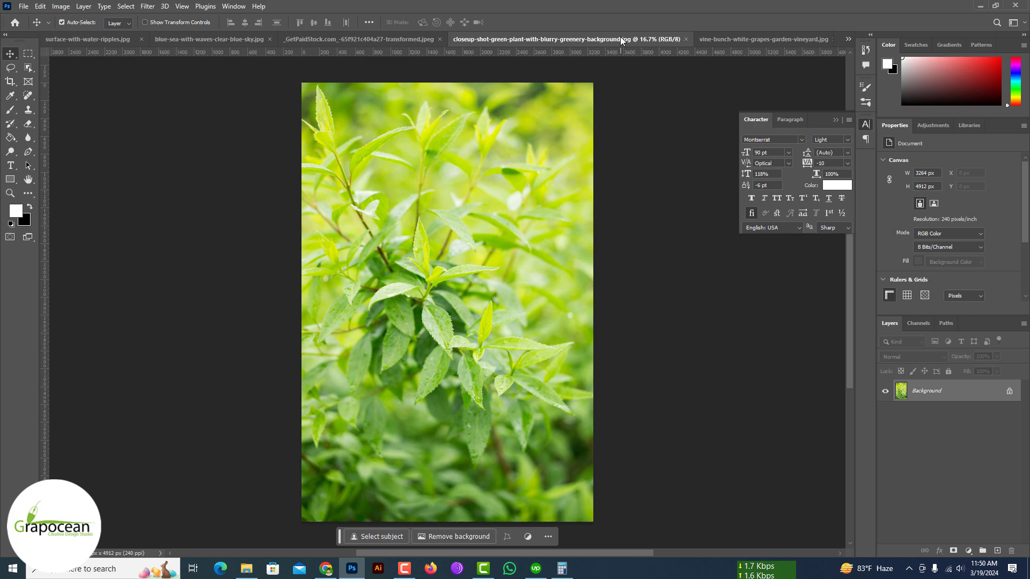
left_click(1009, 393)
key("ctrl+a")
left_click(28, 54)
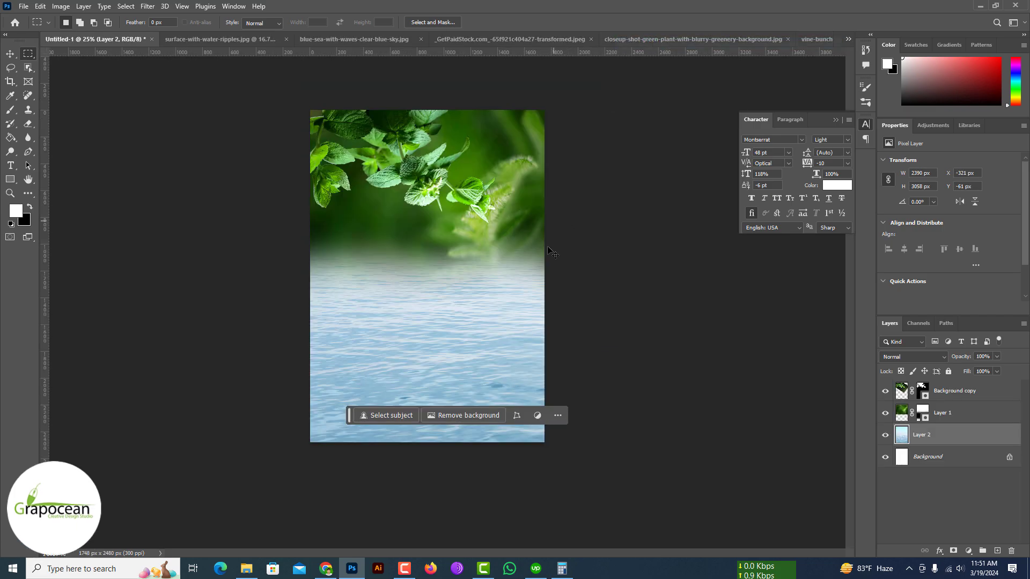
key("ctrl+v")
key("ctrl+t")
key("Return")
left_click_drag(944, 435, 970, 404)
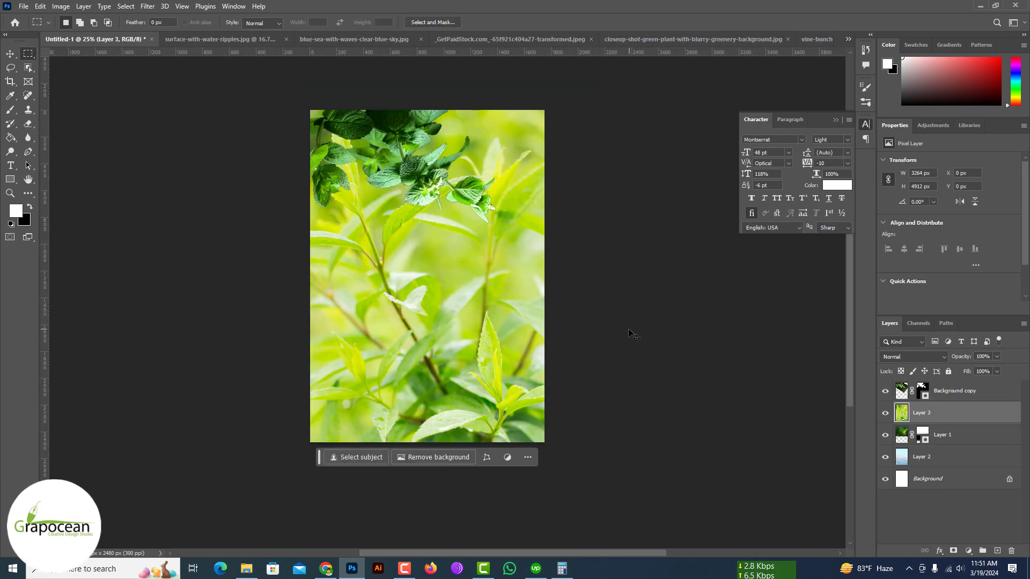
Step: Scale the green plant layer to about 54% and move it up to cover the area above the water
key("ctrl+t")
left_click_drag(310, 110, 434, 298)
key("ctrl+z")
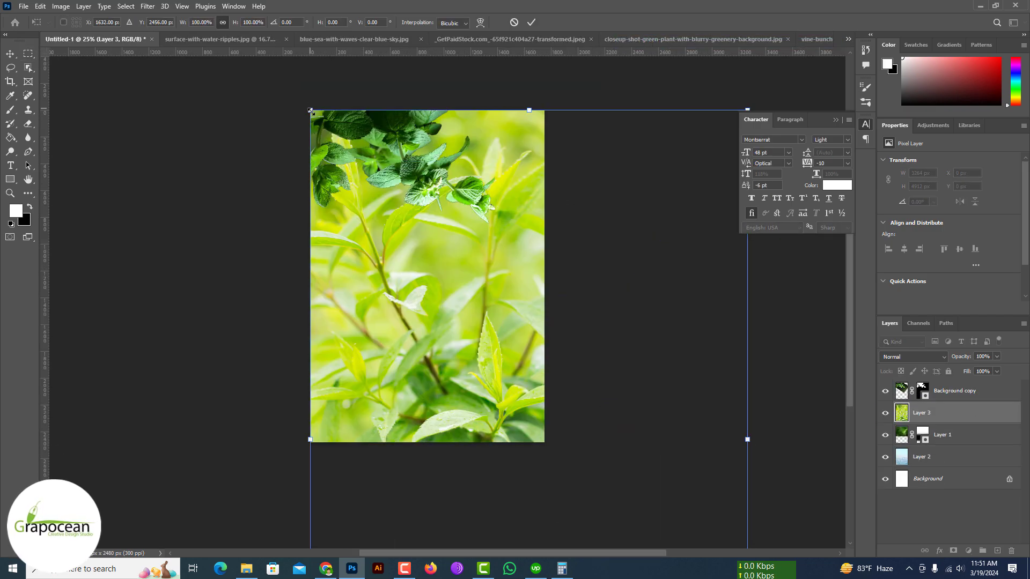
left_click_drag(311, 111, 410, 260)
left_click_drag(493, 354, 391, 174)
left_click(531, 22)
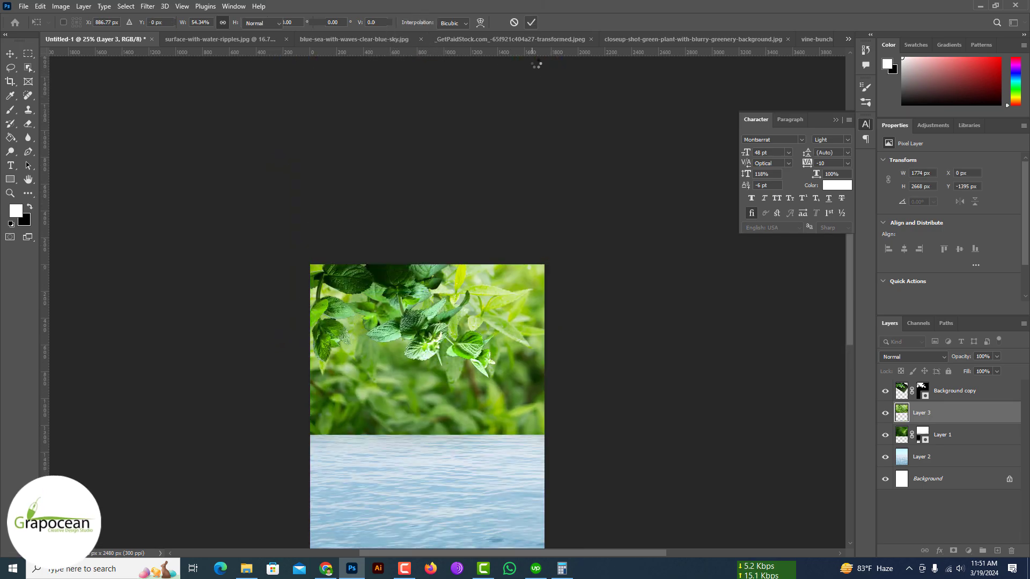
Step: Apply a Gaussian Blur with a radius of 8.8 pixels to the green plant layer, Layer 3
left_click(148, 5)
mouse_move(161, 143)
left_click(306, 184)
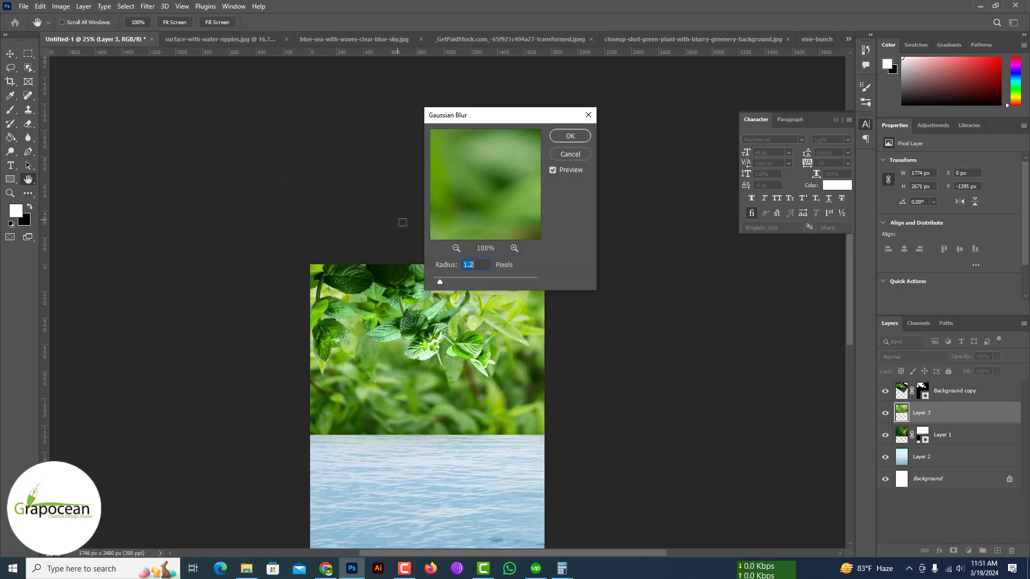
mouse_move(475, 281)
left_mouse_down()
mouse_move(503, 279)
mouse_move(456, 280)
mouse_move(472, 279)
left_mouse_up()
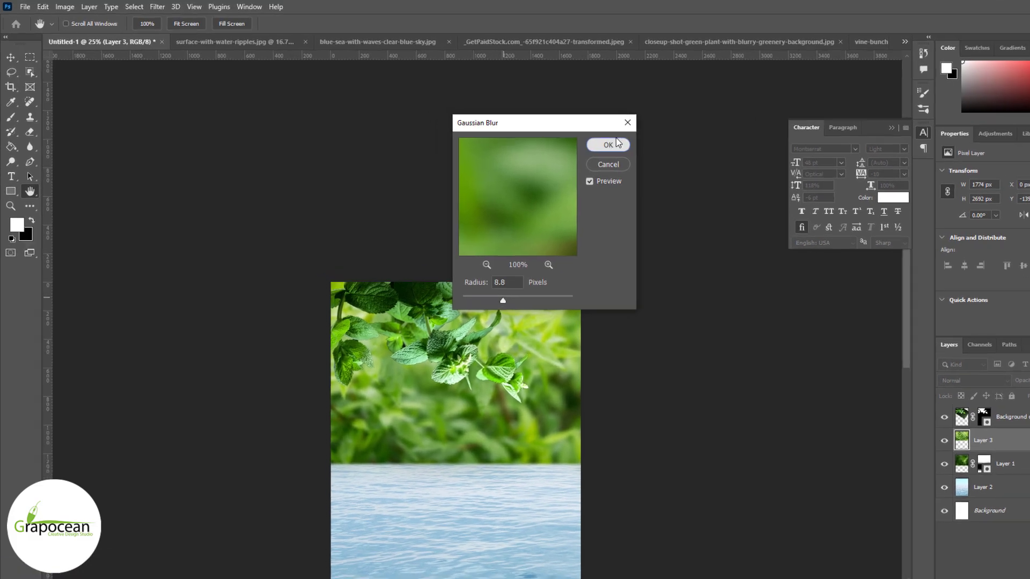
left_click(608, 145)
Step: Move the blurred plant layer down by about 350 px and open its blending options
key("m")
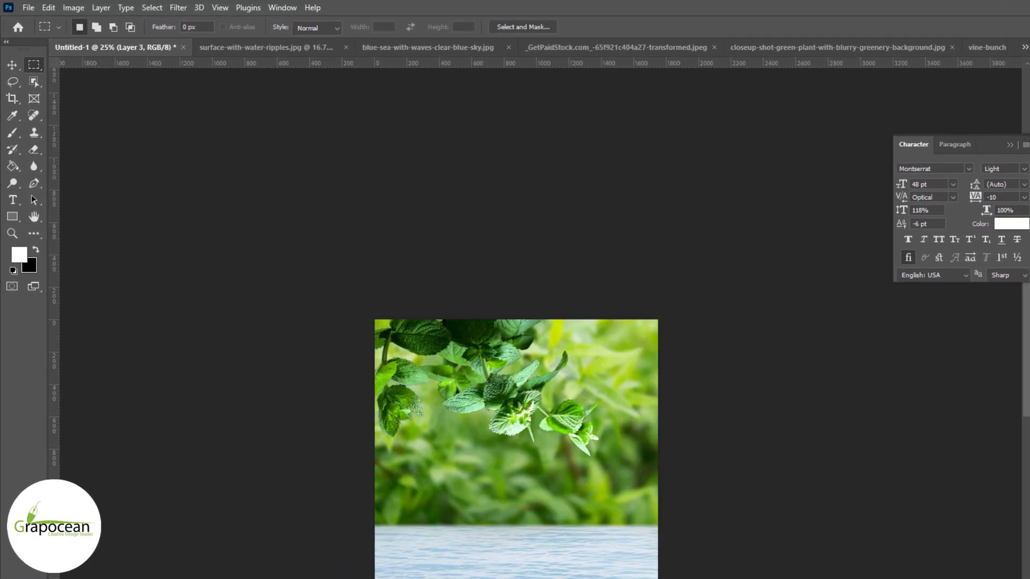
key("ctrl+t")
left_click_drag(612, 347, 614, 394)
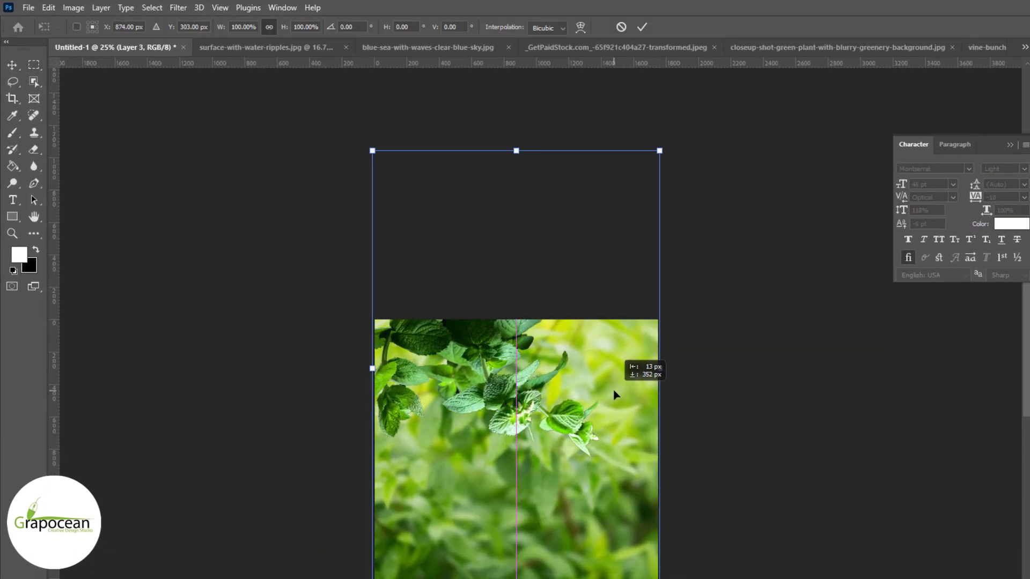
left_click(641, 27)
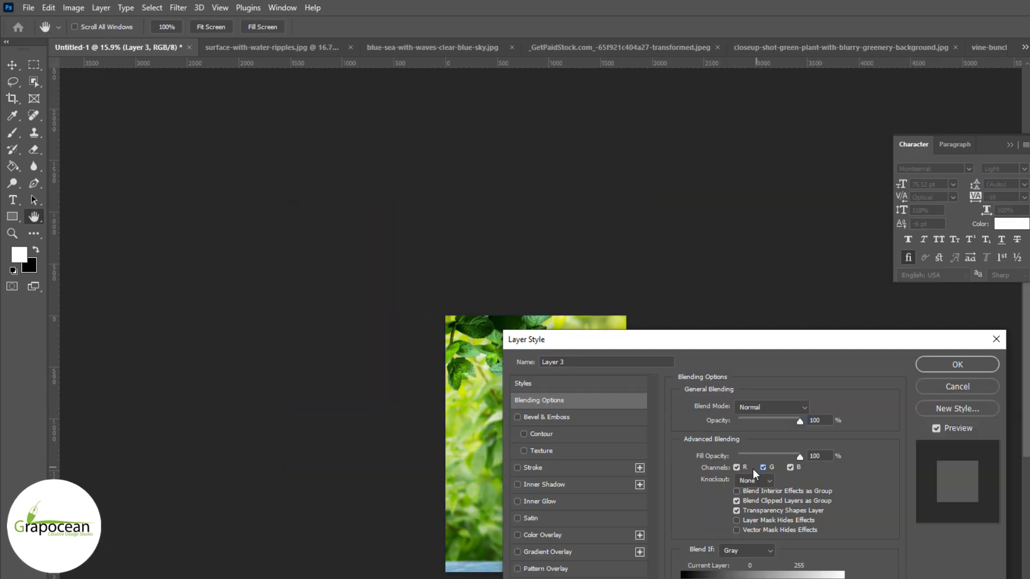
left_click_drag(768, 346, 959, 457)
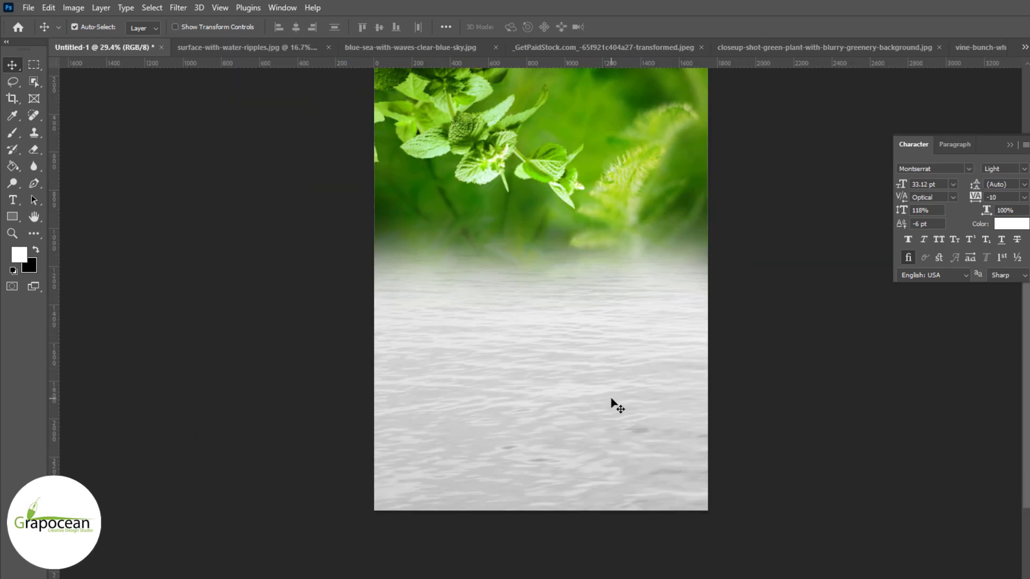
Step: Browse the image files on disk for more foliage to add to the composition
scroll(489, 307, "up", 2)
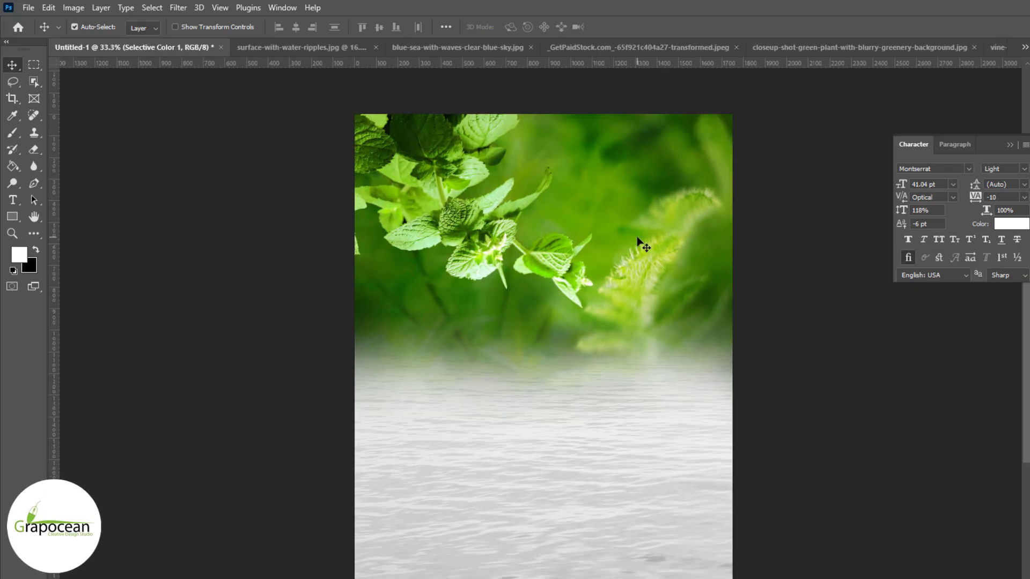
left_click(29, 7)
left_click(41, 34)
right_click(736, 138)
left_click(799, 207)
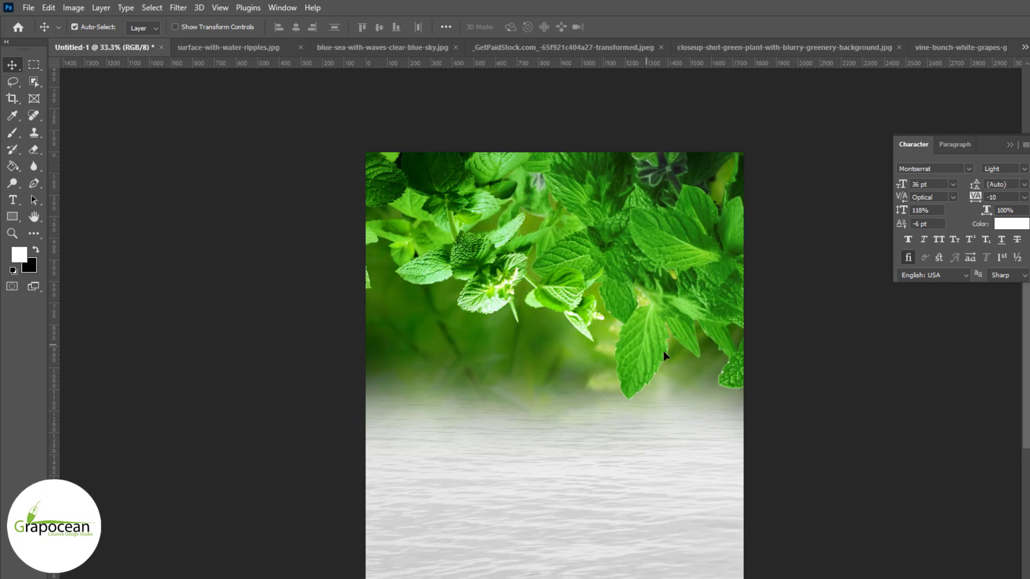
Step: Try rotating the mint layer about 90° and enlarging it to 145%, and reposition it along the canvas's upper edge
left_click_drag(657, 358, 626, 358)
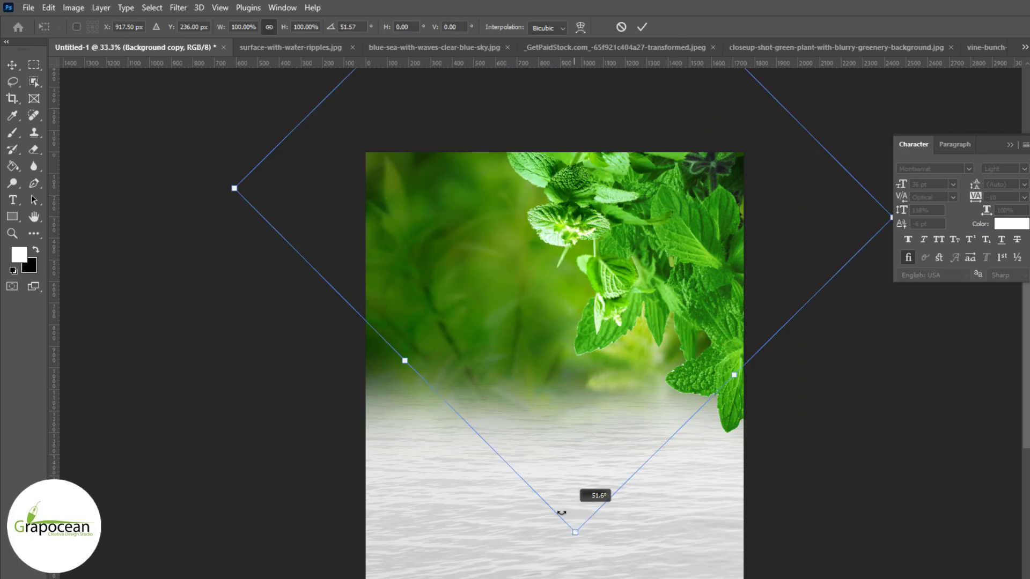
left_click_drag(563, 510, 645, 206)
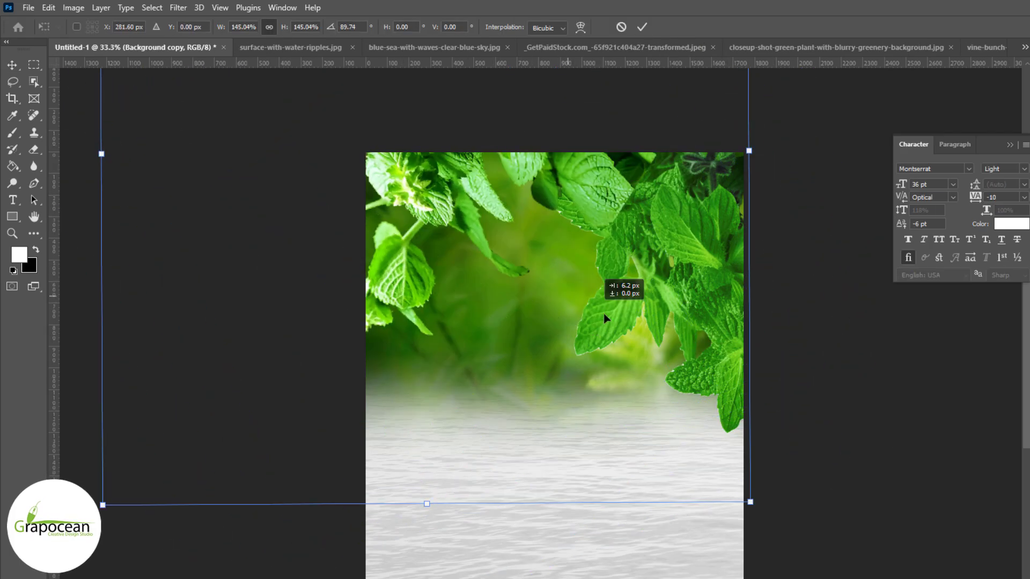
left_click_drag(617, 285, 480, 164)
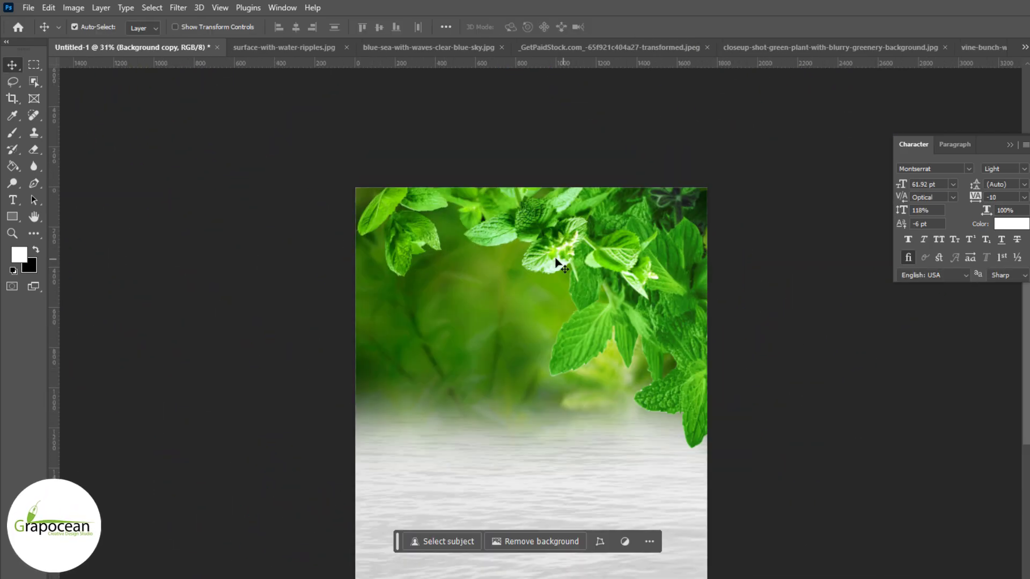
left_click_drag(558, 263, 590, 263)
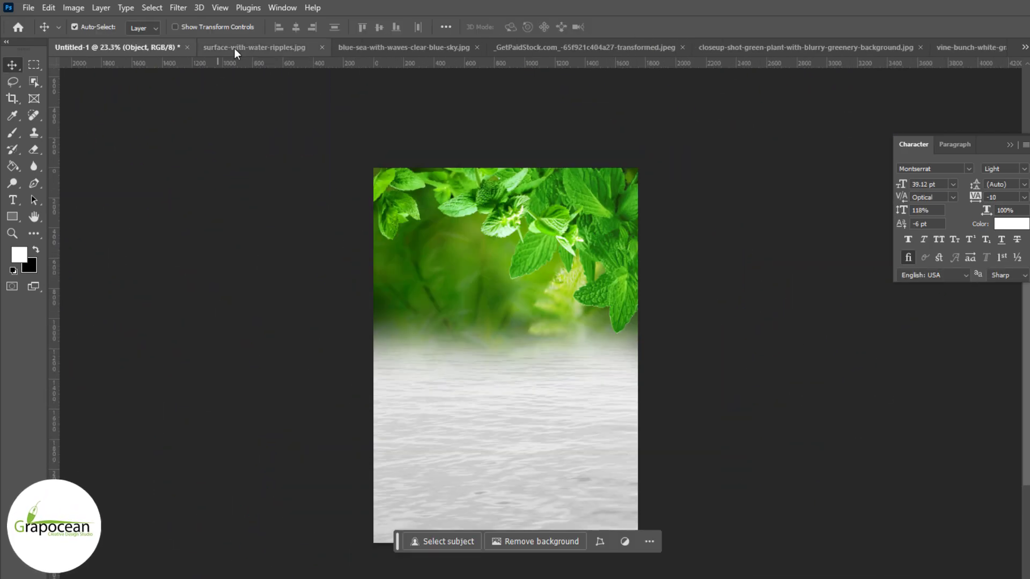
Step: Find the white flower image among the open documents and isolate the flowers from their background with a layer mask
left_click(234, 48)
left_click(425, 47)
left_click(580, 47)
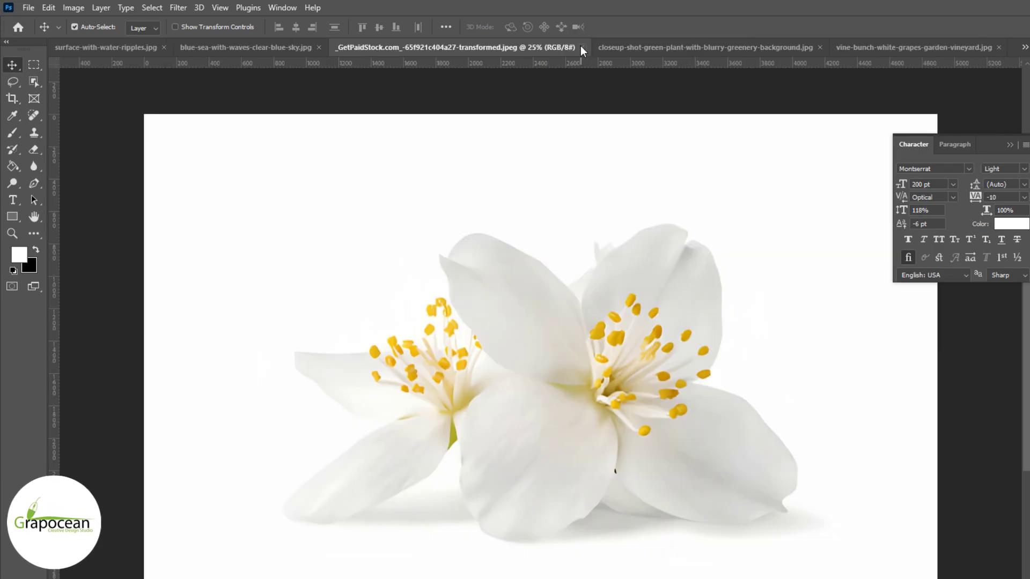
key("ctrl+5")
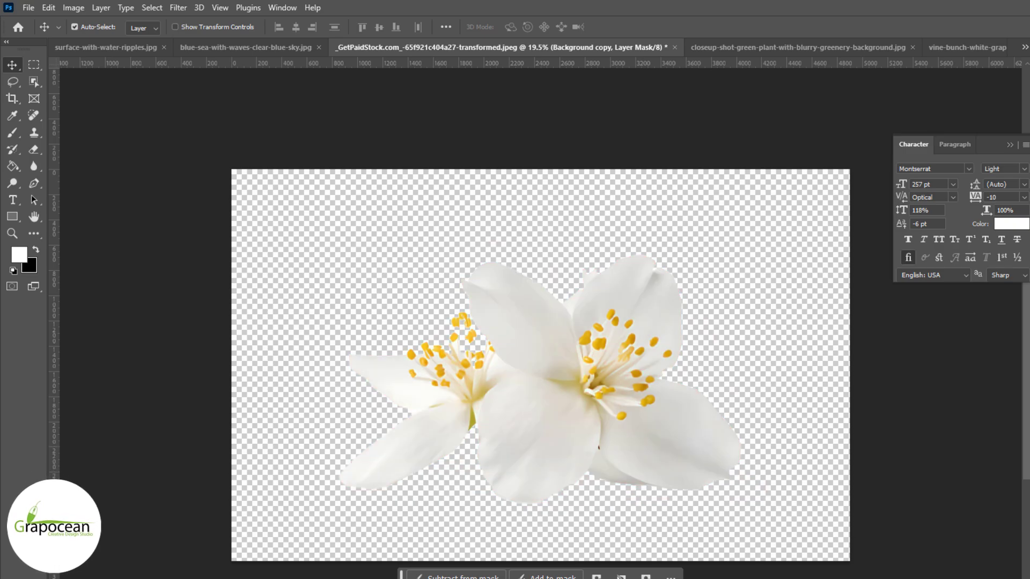
Step: Bring the cut-out white flowers into Untitled-1 and raise their layer in the stacking order
left_click(107, 47)
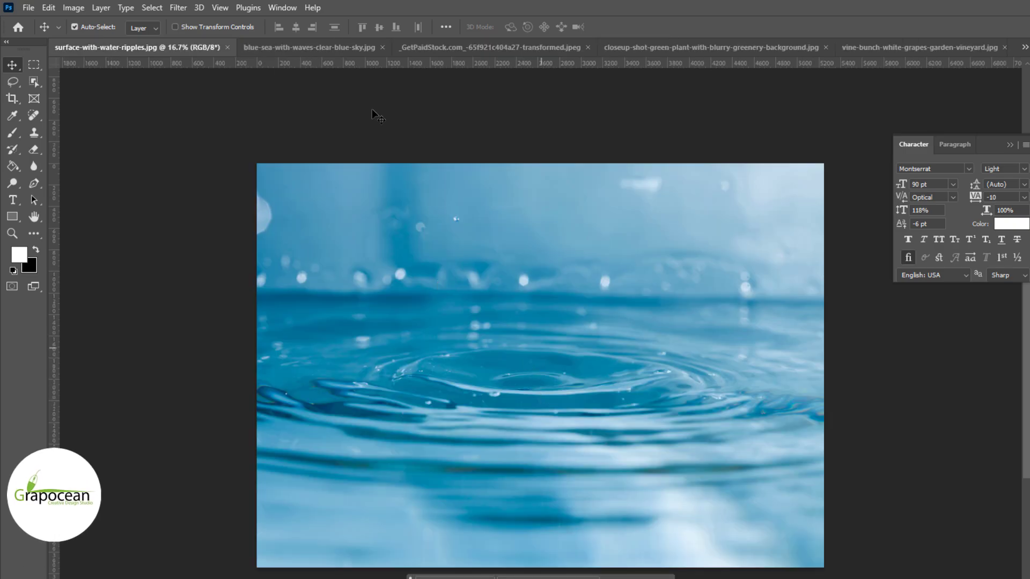
left_click(1025, 48)
left_click(804, 45)
key("ctrl+]")
key("ctrl+]")
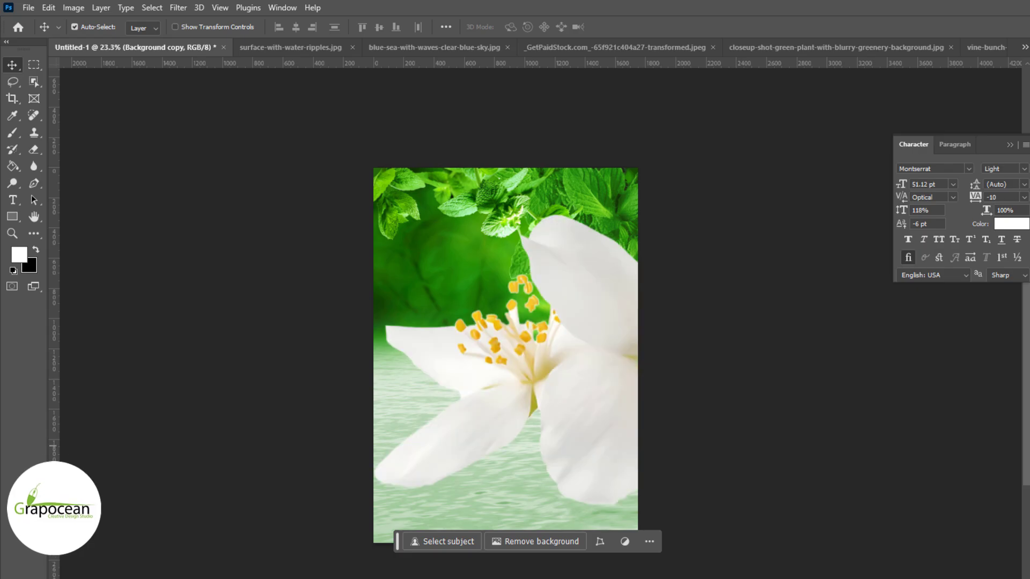
left_click(1029, 464)
left_click(1029, 464)
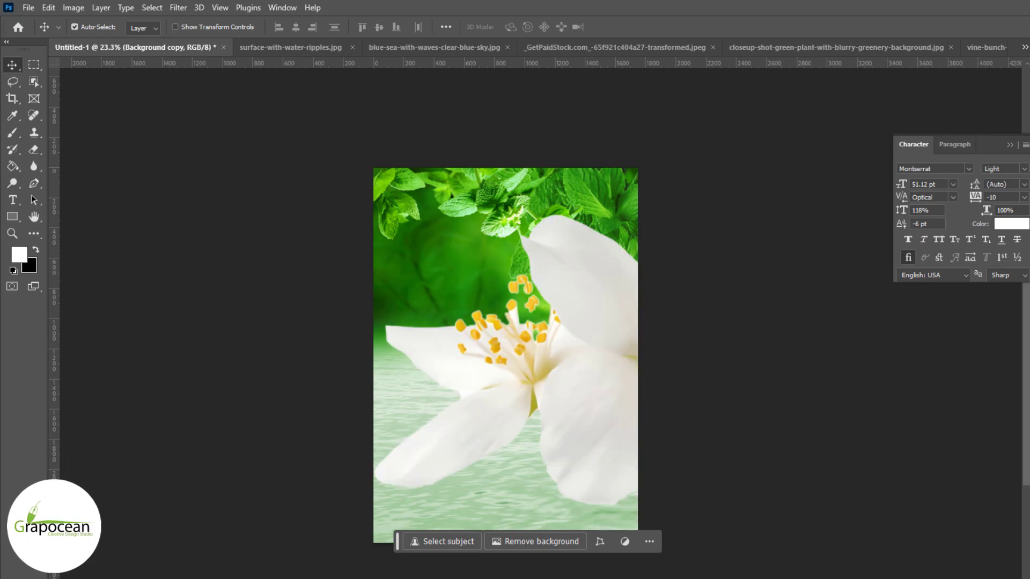
left_click(1029, 464)
Step: Scale the flower layer to about 27% and place it on the water in the lower-left part of the canvas
key("ctrl+t")
left_click_drag(246, 104, 514, 276)
left_click_drag(586, 350, 439, 475)
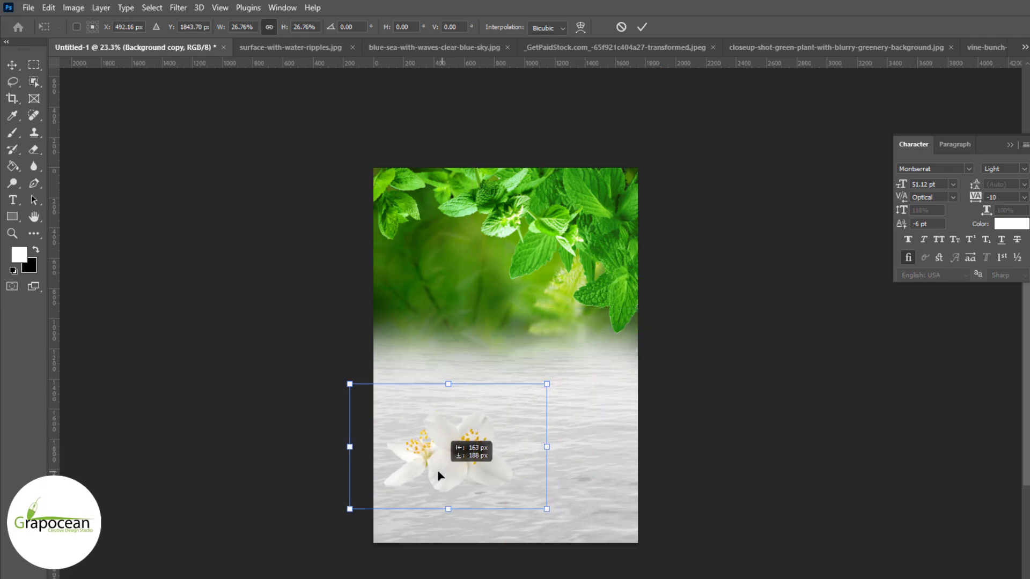
left_click(642, 27)
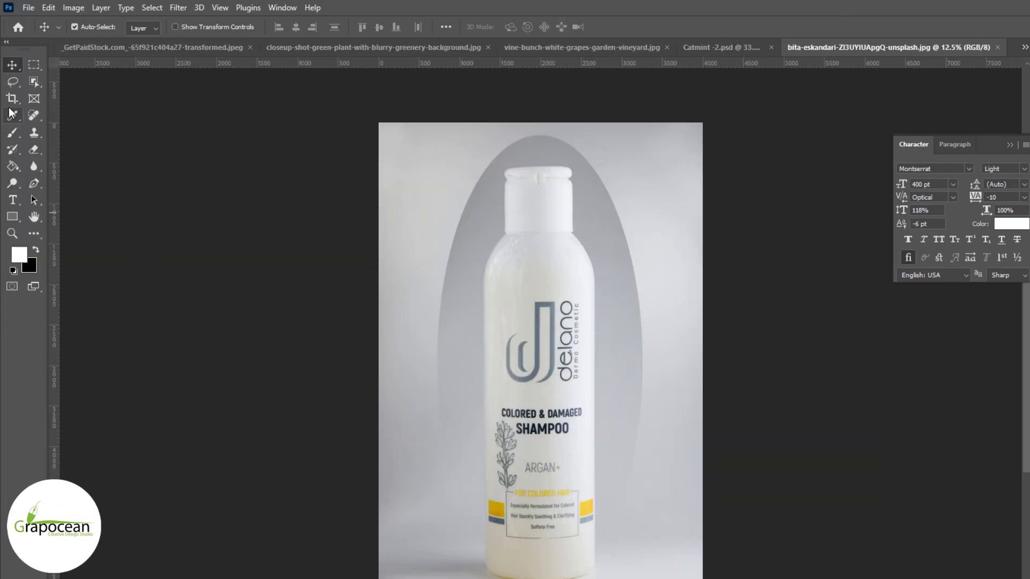
Step: Compare the shampoo bottle photo's colour channels, duplicate the Blue channel and adjust the copy's Levels for tracing
left_click(34, 184)
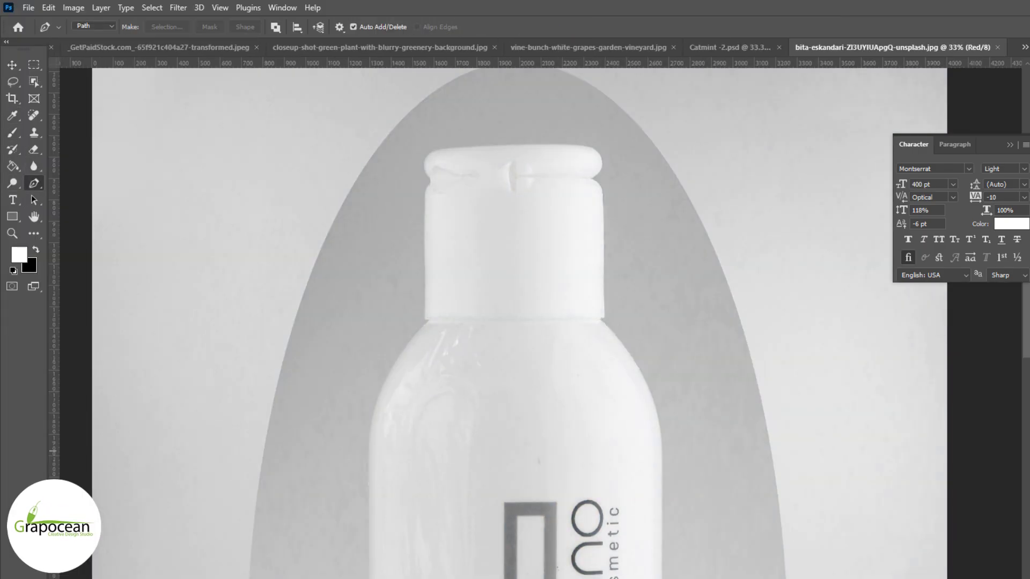
scroll(400, 322, "down", 5)
scroll(682, 401, "up", 3)
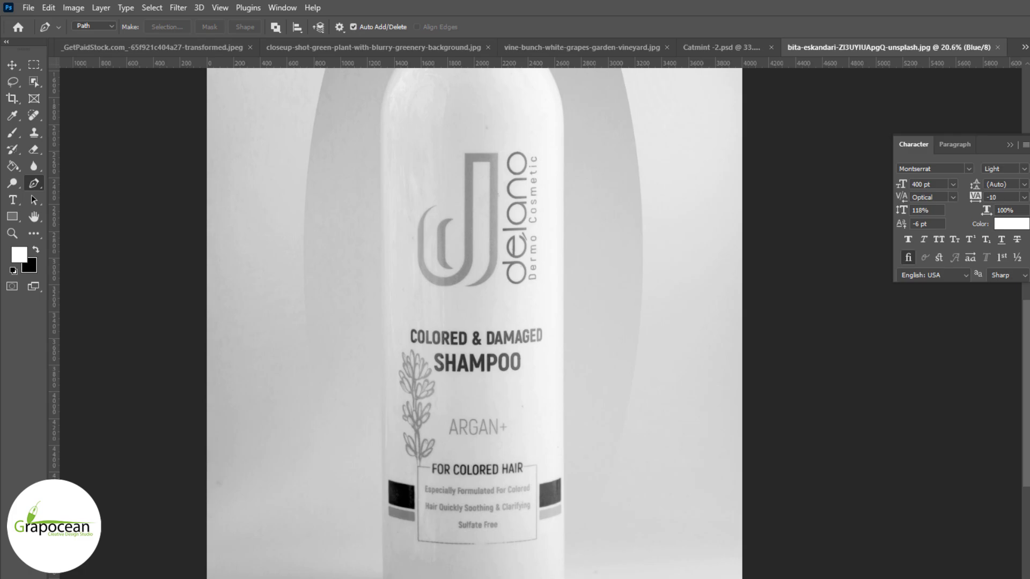
key("ctrl+l")
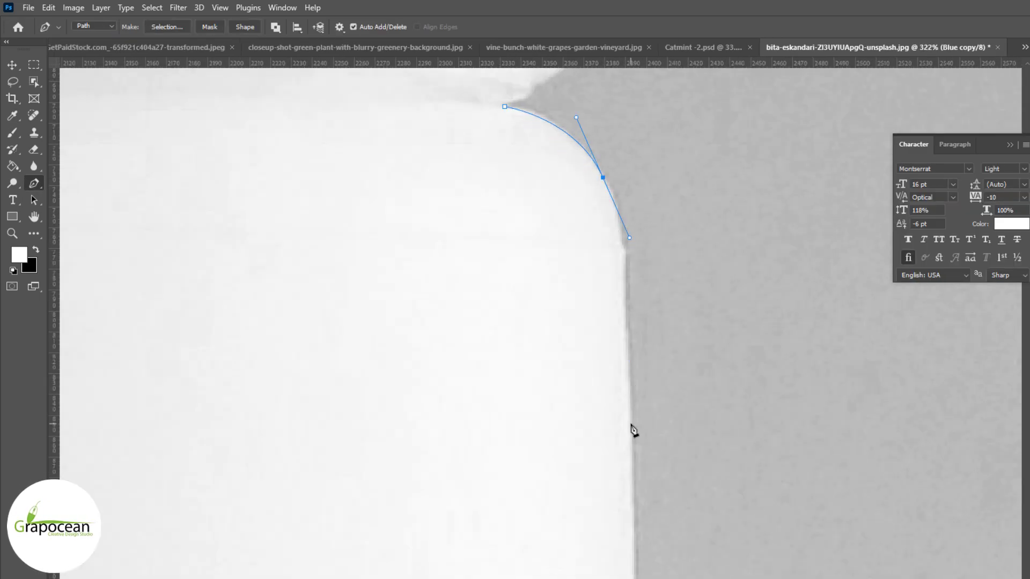
Step: Trace the right edge of the bottle's cap with the Pen tool, from below the lid down to the neck
scroll(642, 483, "down", 2)
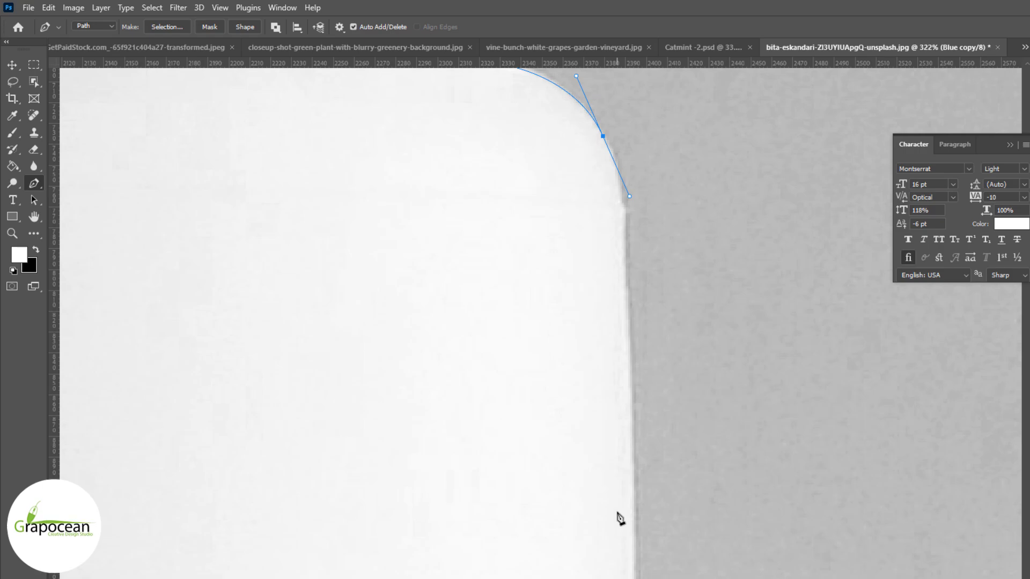
scroll(619, 519, "down", 6)
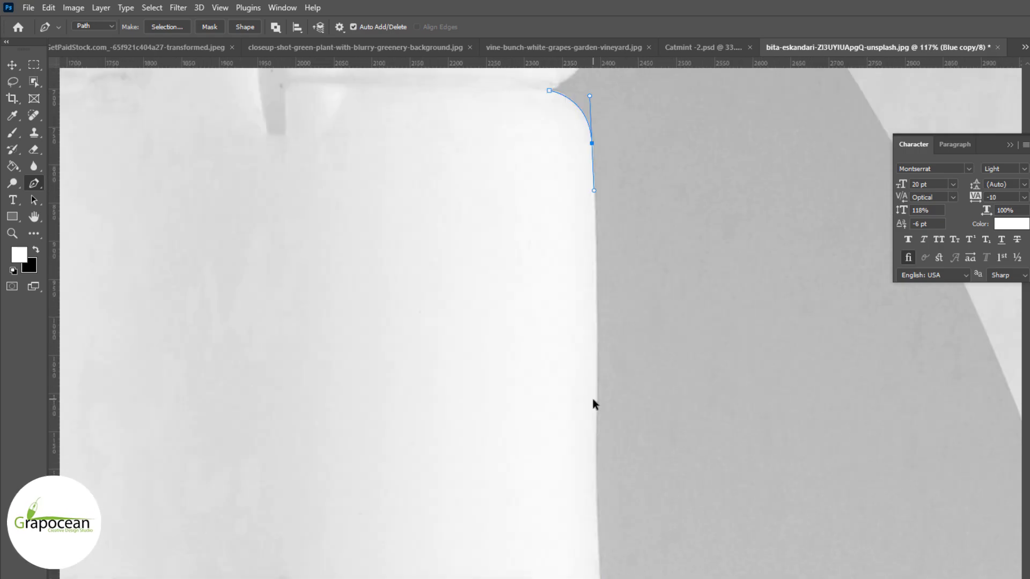
left_click_drag(601, 536, 606, 161)
left_click(453, 237)
left_click_drag(489, 276, 501, 253)
Step: Extend the path around the bottle's right shoulder and down its straight right side to near the base
mouse_move(678, 462)
left_mouse_down()
mouse_move(756, 572)
mouse_move(717, 516)
left_mouse_up()
left_click_drag(717, 515, 637, 166)
left_click_drag(742, 481, 757, 558)
scroll(757, 532, "down", 4)
left_click(711, 534)
left_click_drag(697, 537, 673, 107)
left_click(685, 510)
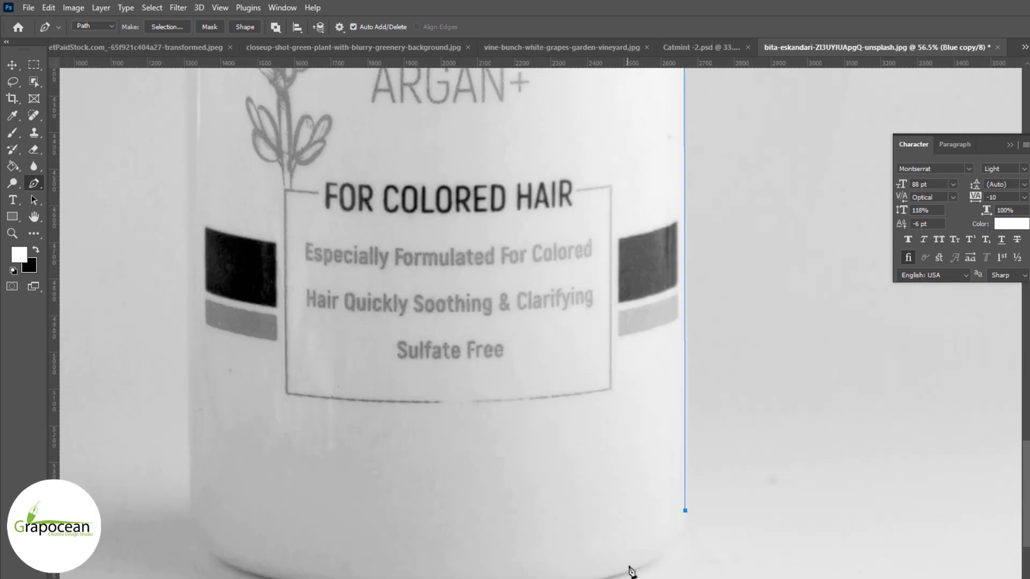
Step: Replace the last anchor with a curved one and trace the path along the bottle's rounded base
scroll(632, 568, "up", 4)
key("ctrl+z")
left_click_drag(728, 465, 719, 545)
left_click_drag(352, 577, 655, 391)
left_click_drag(234, 408, 148, 402)
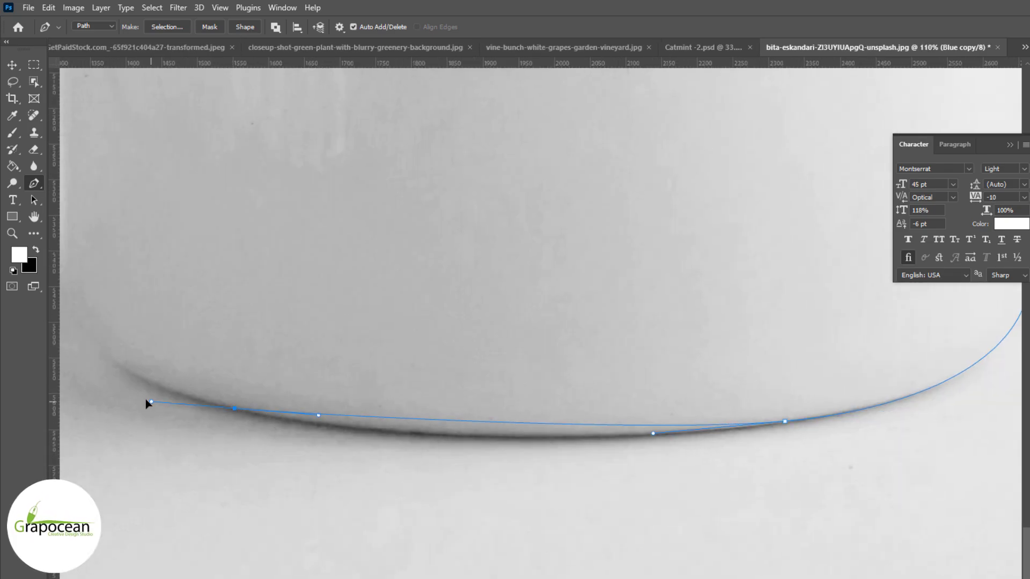
left_click_drag(624, 438, 316, 454)
scroll(612, 396, "down", 4)
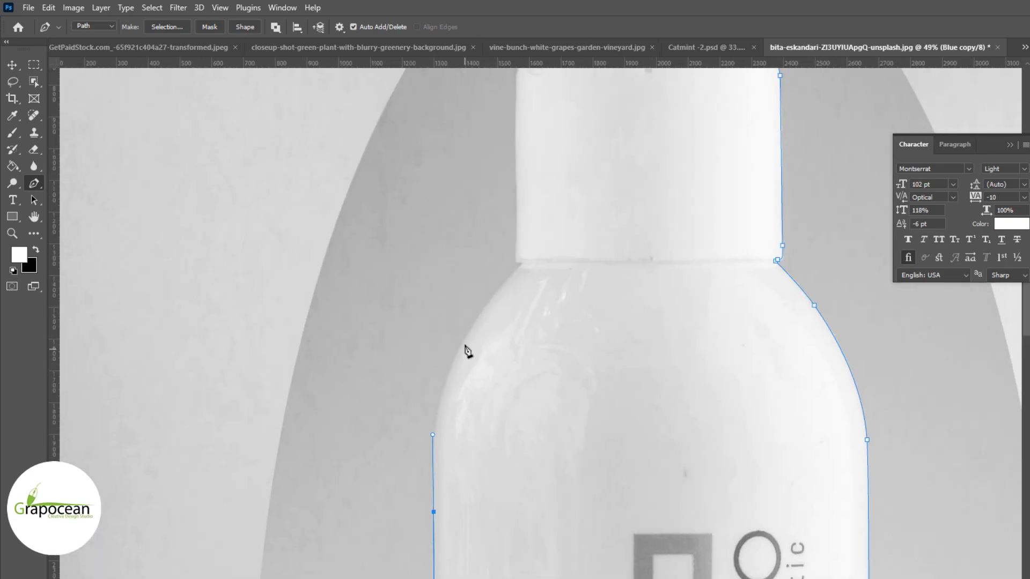
Step: Continue the path over the bottle's left shoulder and up the left edge of the cap
scroll(520, 279, "up", 4)
left_click_drag(526, 227, 721, 37)
scroll(511, 418, "down", 3)
scroll(521, 341, "up", 13)
left_click(503, 276, "alt")
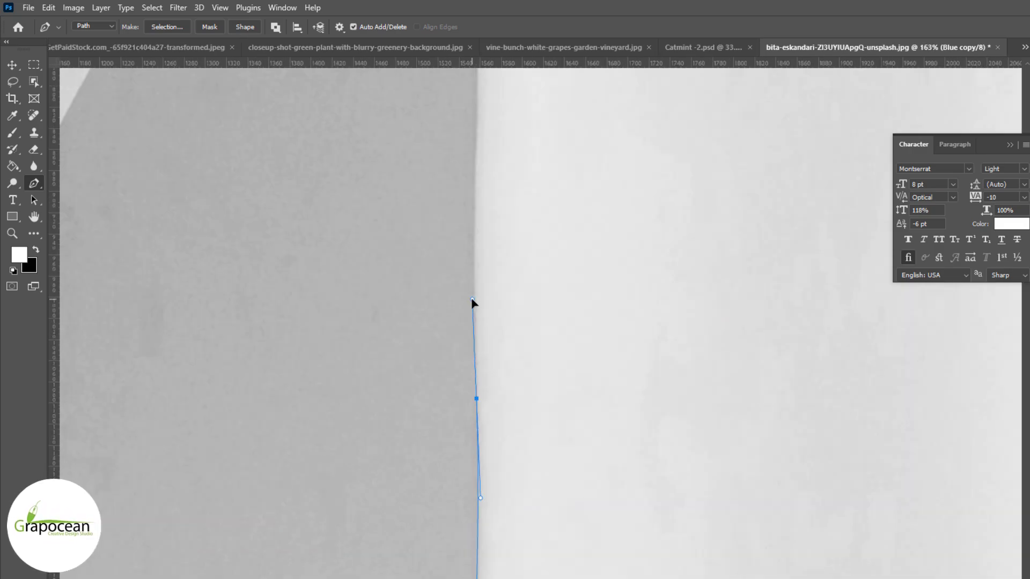
Step: Trace the notch below the lid and the lid's rounded top, closing the path around the bottle
scroll(478, 308, "down", 3)
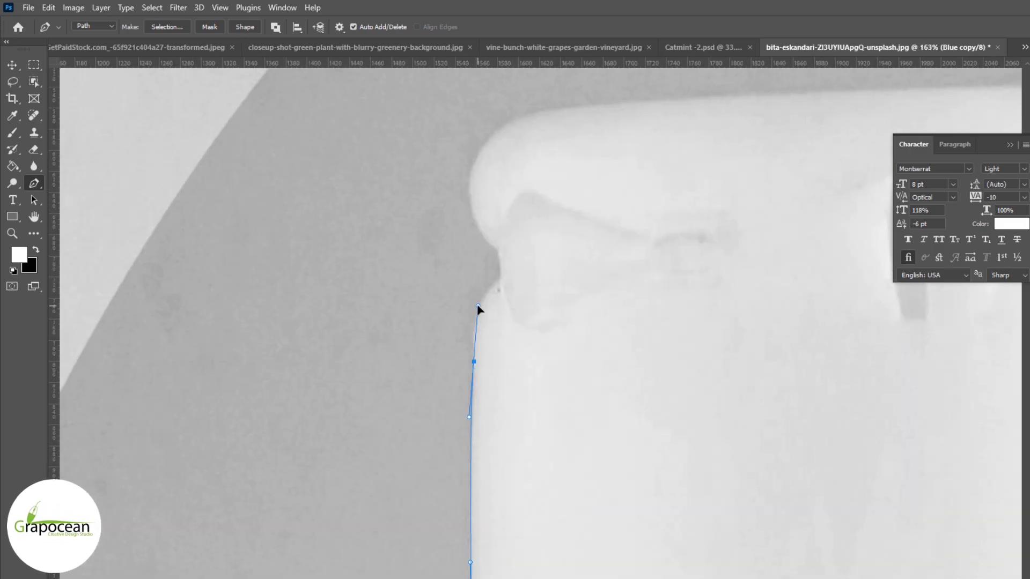
scroll(519, 276, "up", 2)
left_click(497, 250)
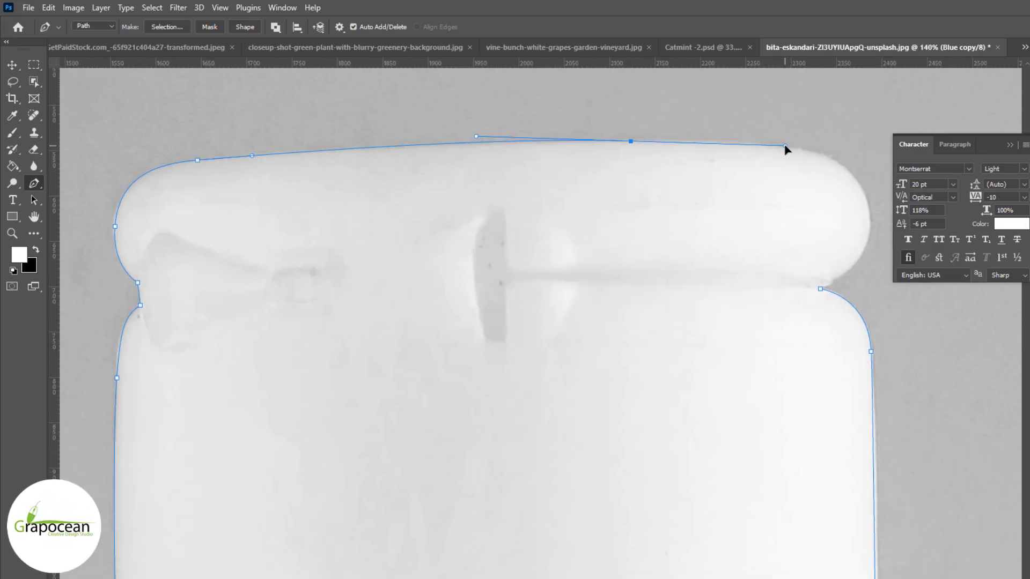
scroll(770, 241, "down", 6)
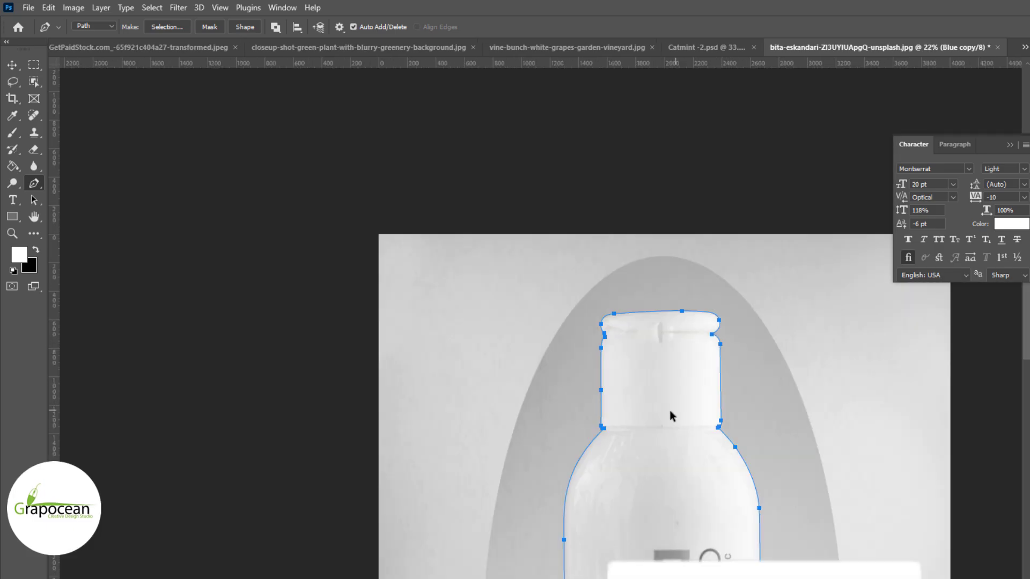
Step: Cut out the bottle along the closed path and place it centred in Untitled-1 at about 36% scale
key("ctrl+Return")
scroll(669, 411, "down", 2)
left_click(1025, 47)
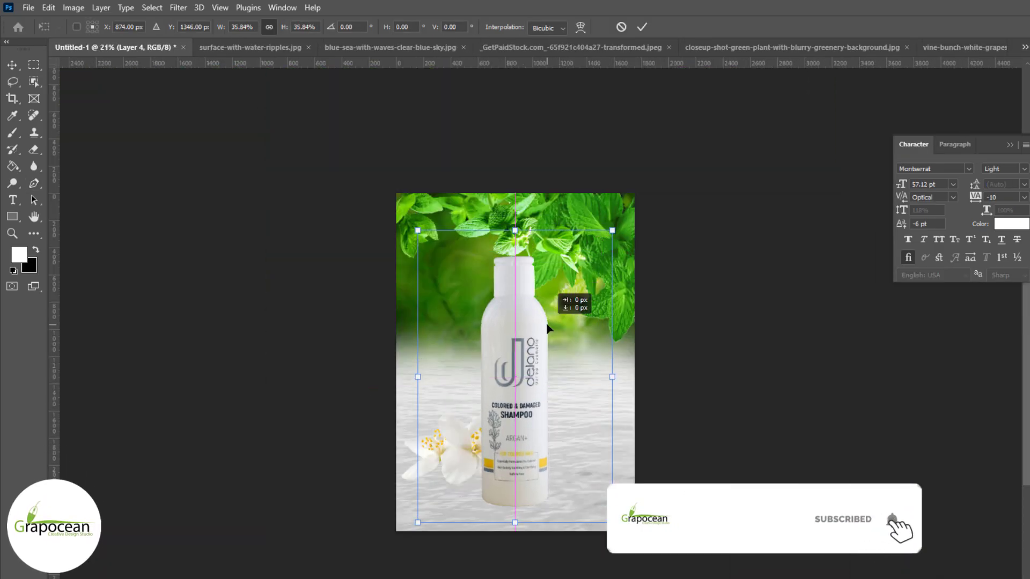
key("Return")
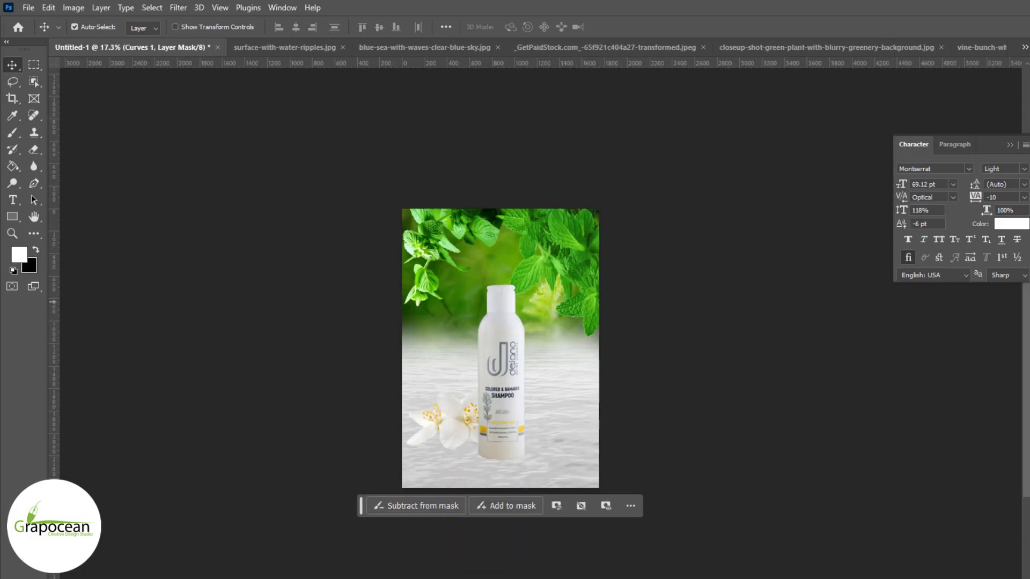
Step: Edit the Curves 1 adjustment to brighten the shampoo bottle and strengthen its contrast
key("ctrl+plus")
key("ctrl+plus")
key("ctrl+plus")
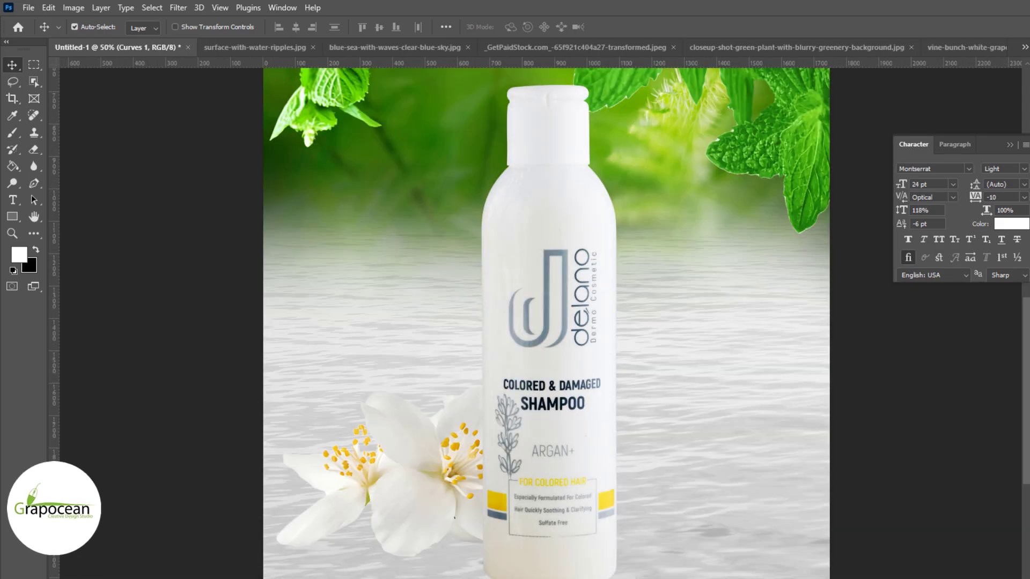
double_click(1019, 496)
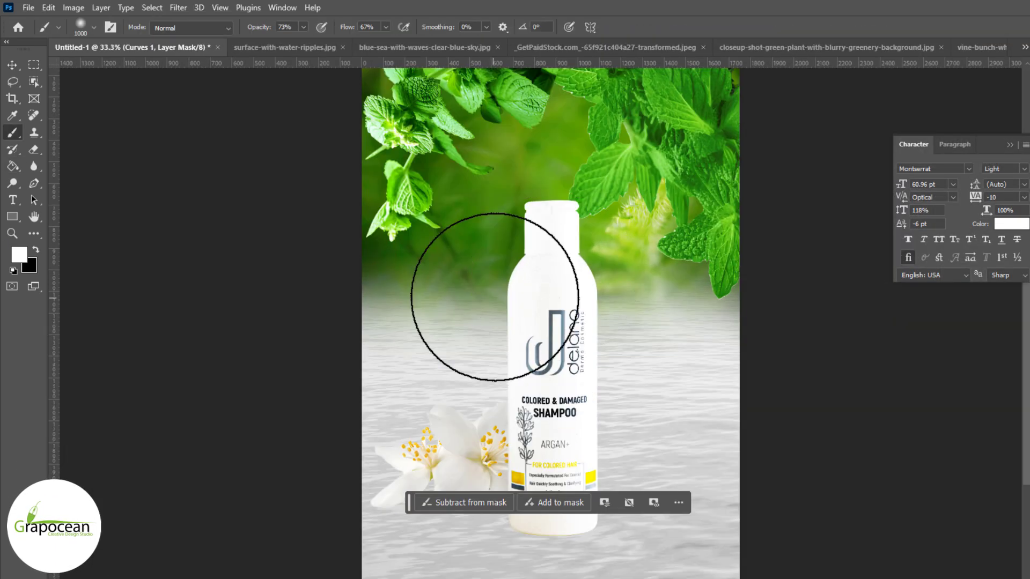
Step: Apply the Camera Raw Filter to the background water layer and try moving the white flowers to the other side of the bottle
key("ctrl+plus")
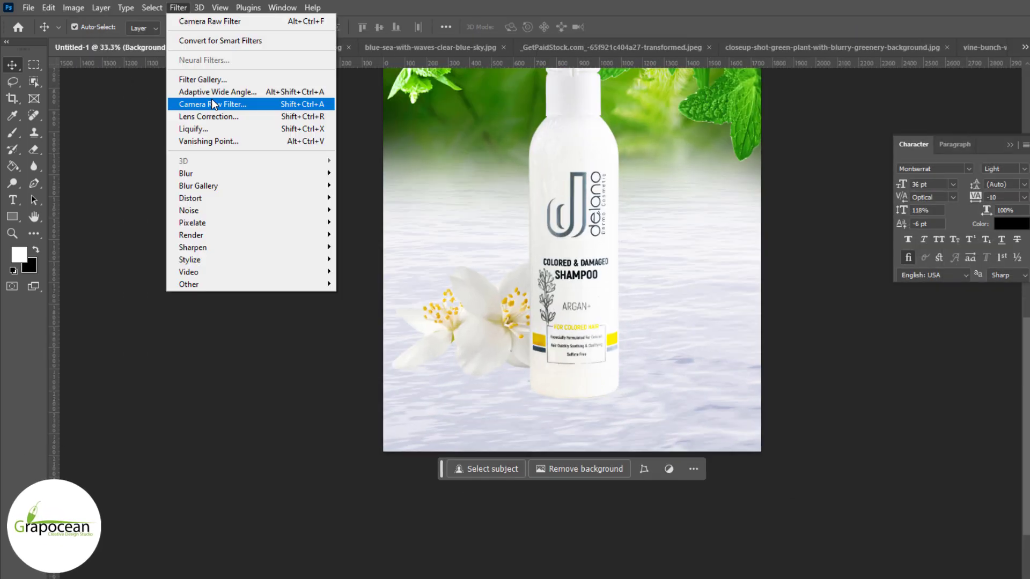
left_click(226, 102)
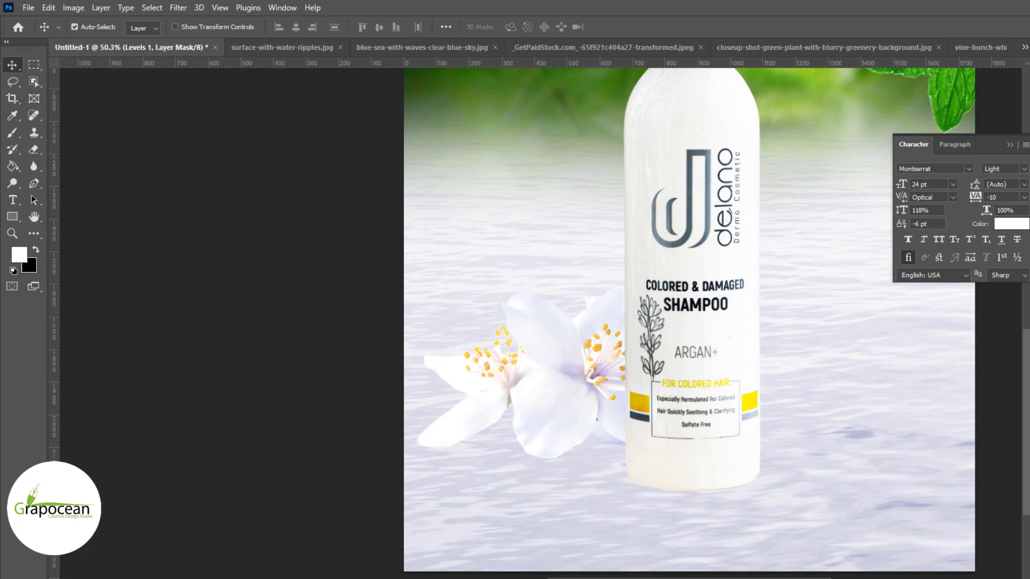
left_click_drag(466, 408, 797, 396)
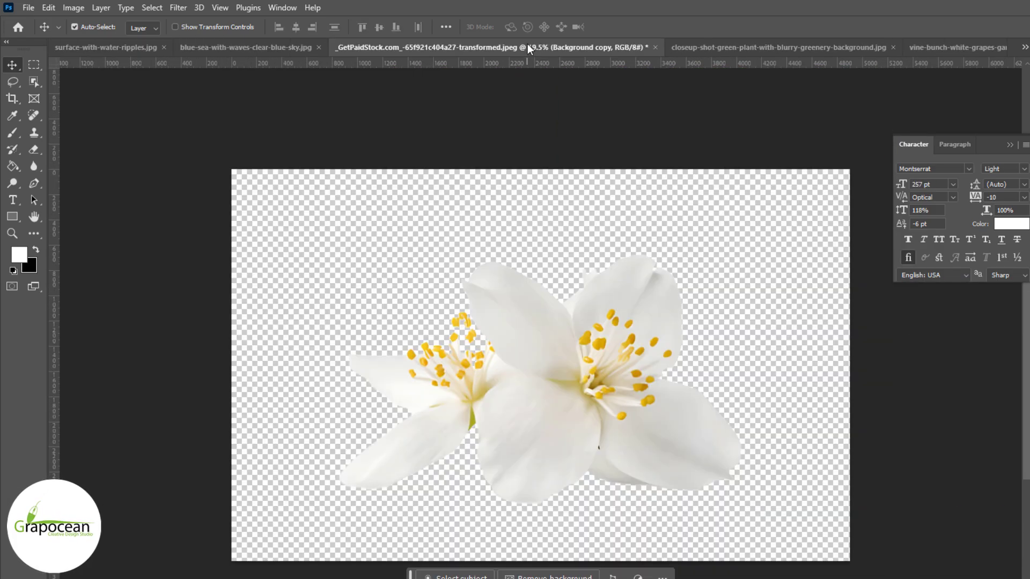
Step: Copy the cut-out grape bunch from vine-bunch-white-grapes-garden-vineyard.jpg for use in Untitled-1
left_click(769, 47)
left_click(951, 47)
left_click(1024, 48)
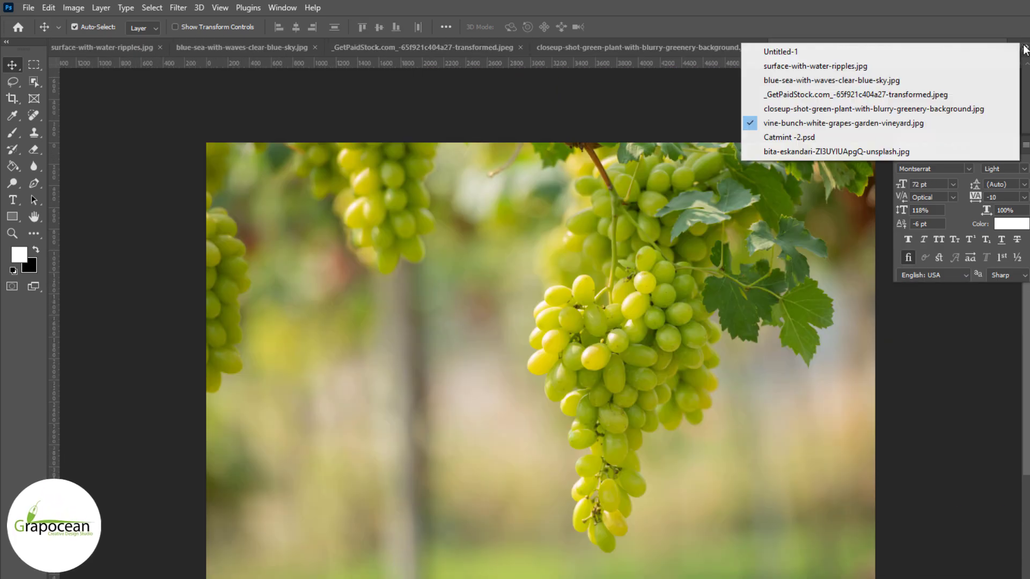
left_click(837, 152)
left_click(1024, 47)
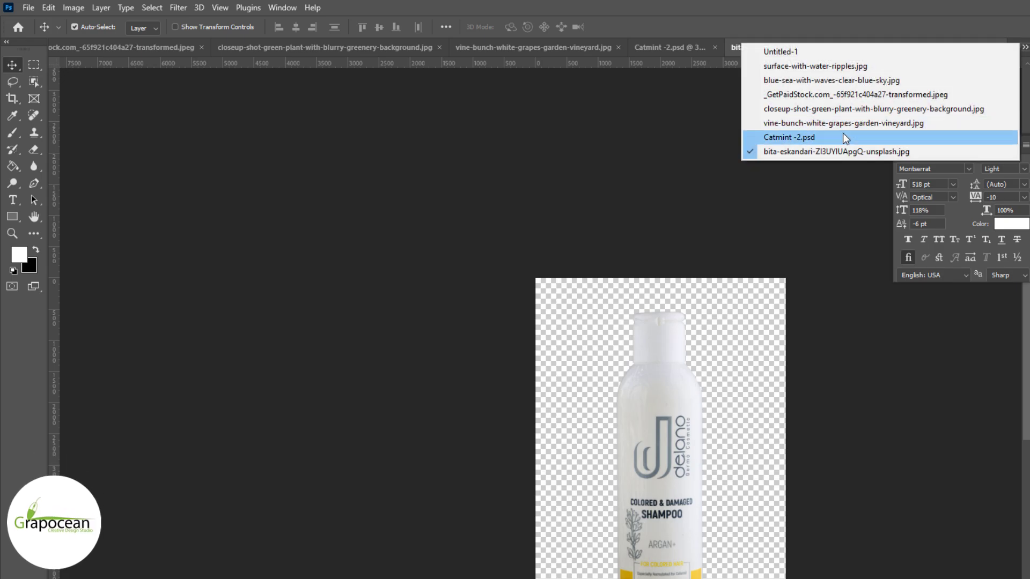
left_click(842, 135)
left_click(1024, 47)
left_click(873, 119)
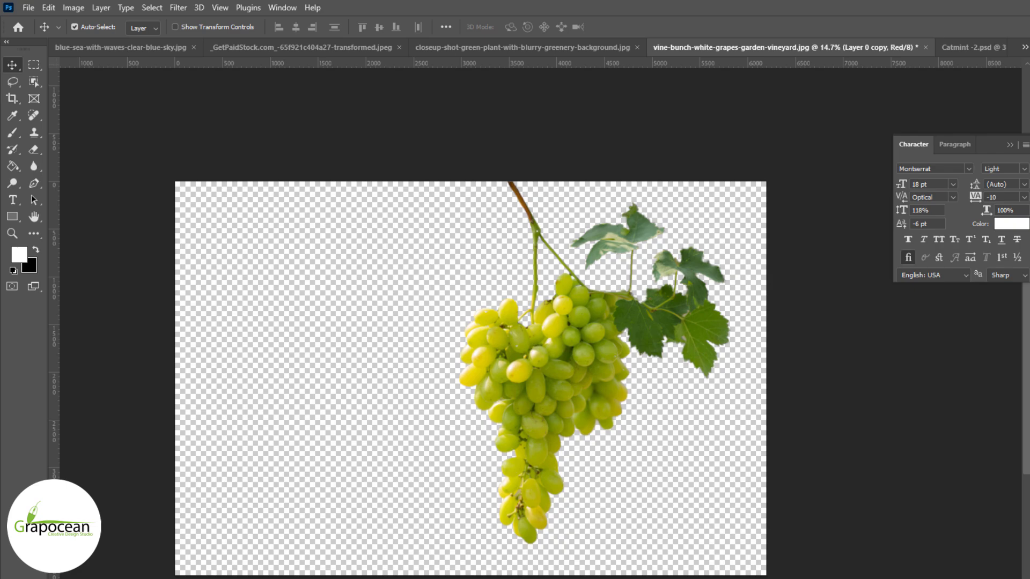
left_click(1023, 48)
left_click(965, 54)
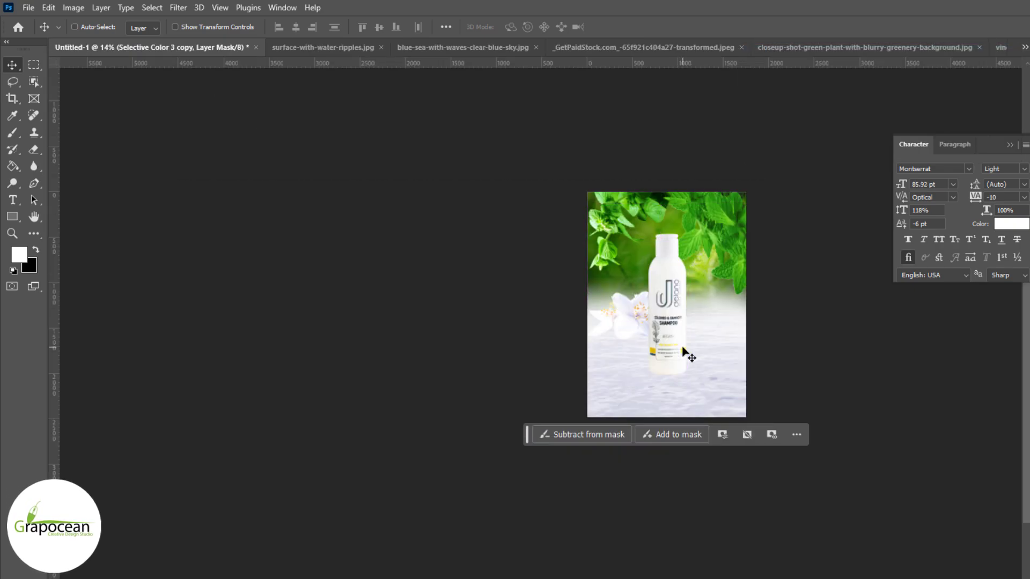
Step: Paste the grape bunch into Untitled-1 and scale it to about 49%, hanging over the mint to the right of the bottle
key("ctrl+v")
key("ctrl+t")
left_click_drag(490, 192, 515, 287)
left_click_drag(665, 361, 764, 259)
scroll(711, 312, "up", 9)
scroll(719, 314, "up", 5)
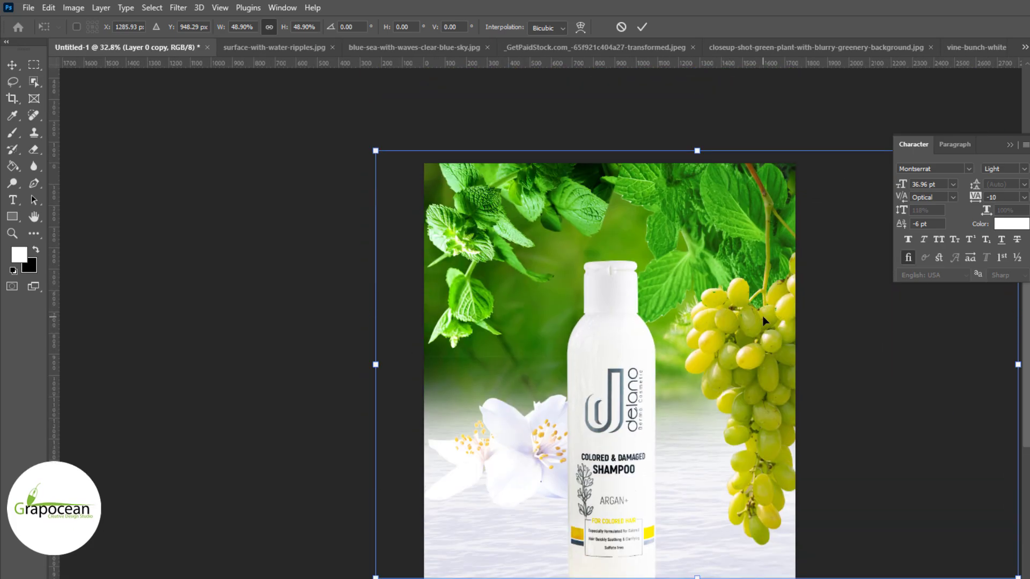
left_click_drag(763, 318, 754, 272)
key("Return")
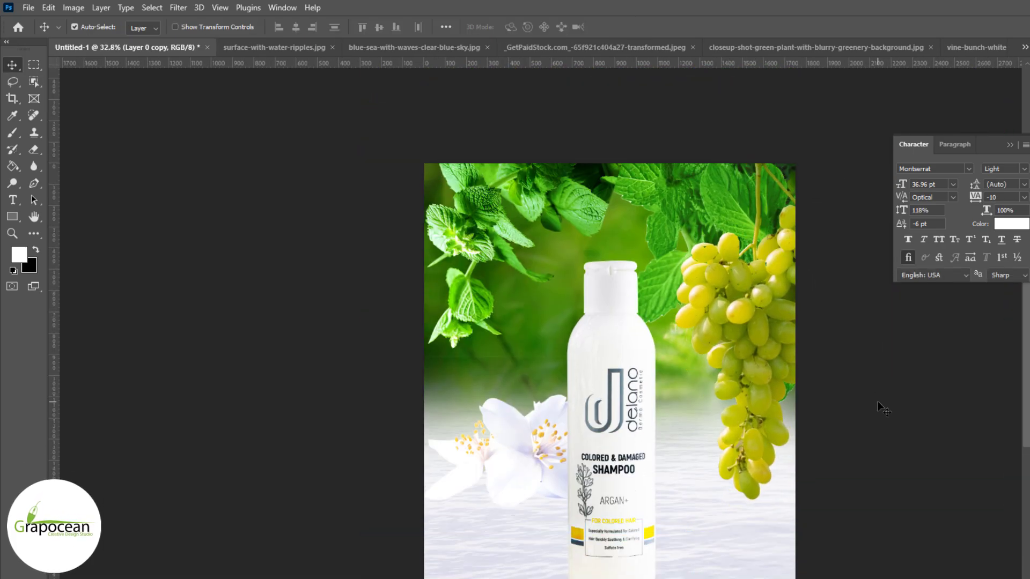
Step: Flip the grape bunch horizontally and move it into the poster's upper-right corner
key("ctrl+t")
right_click(753, 317)
left_click(790, 571)
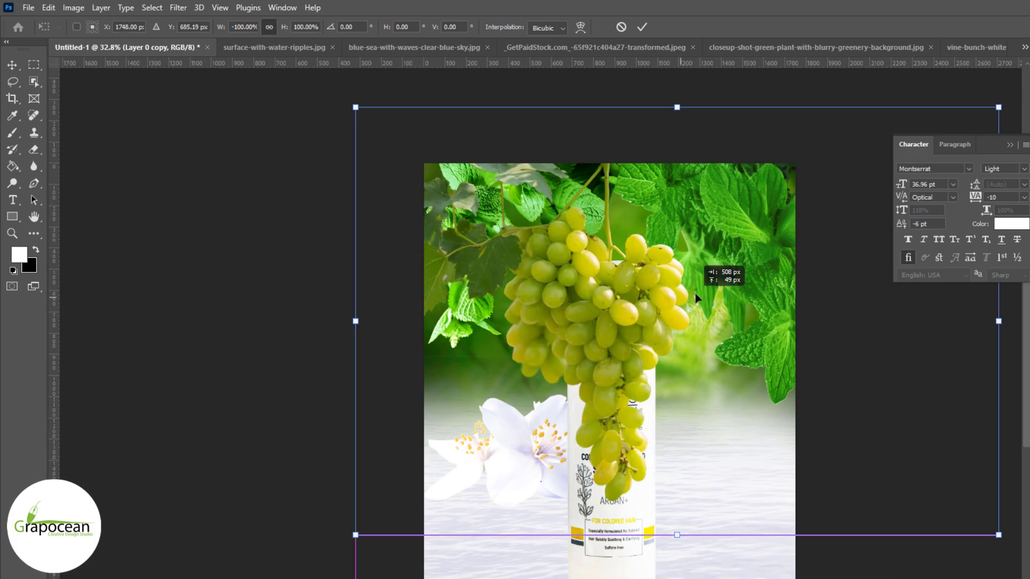
left_click_drag(577, 313, 705, 255)
scroll(930, 498, "down", 5)
Step: Tilt the grape bunch slightly and resize it so its vine leaves reach over the bottle cap
left_click_drag(919, 449, 860, 406)
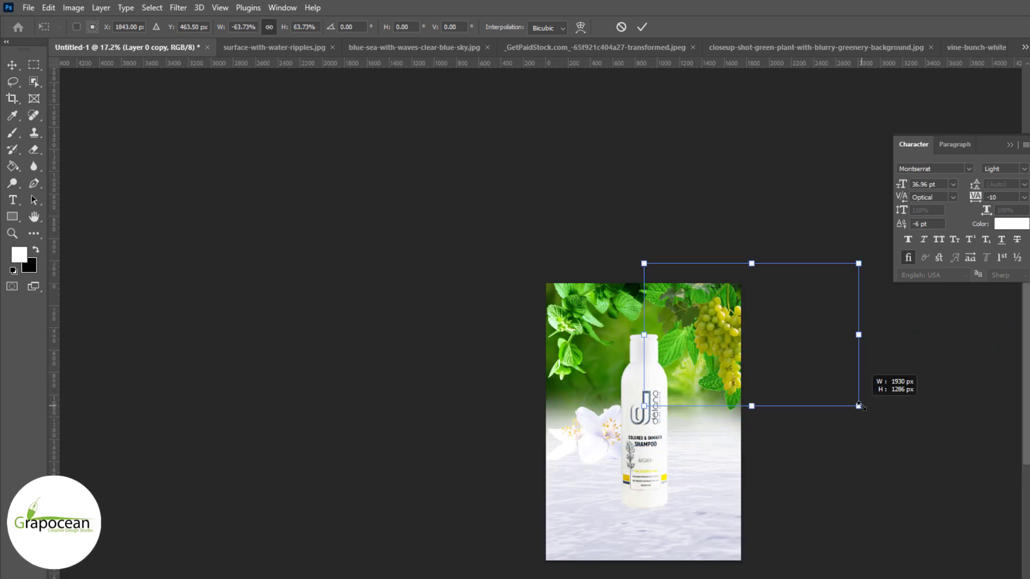
left_click_drag(753, 374, 781, 433)
left_click_drag(933, 483, 901, 470)
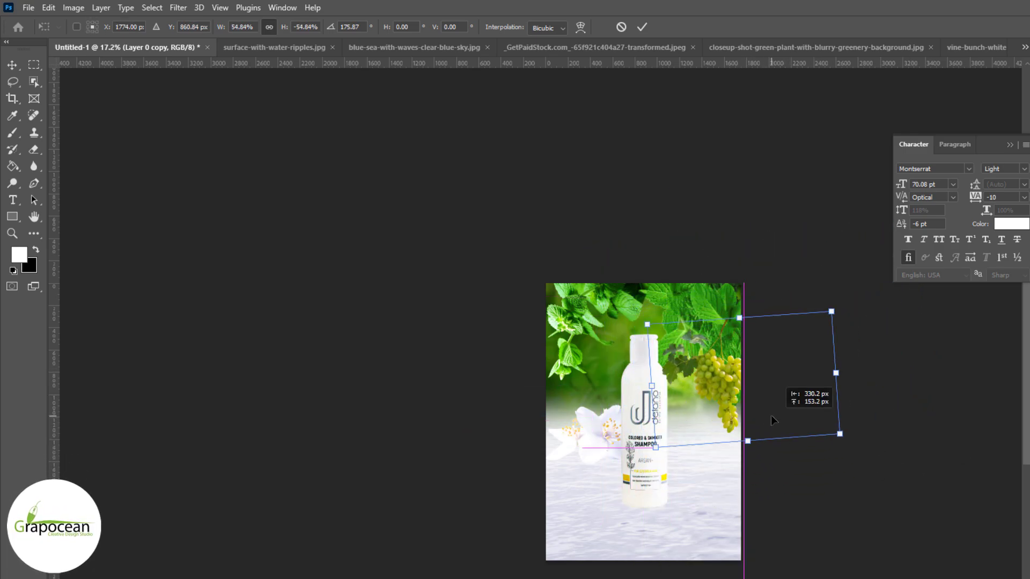
left_click_drag(851, 434, 933, 474)
left_click_drag(768, 414, 810, 395)
left_click(642, 27)
Step: Send the grape layer backward in the layer order until it sits behind the shampoo bottle
left_click(668, 360, "ctrl")
left_click(668, 359, "ctrl")
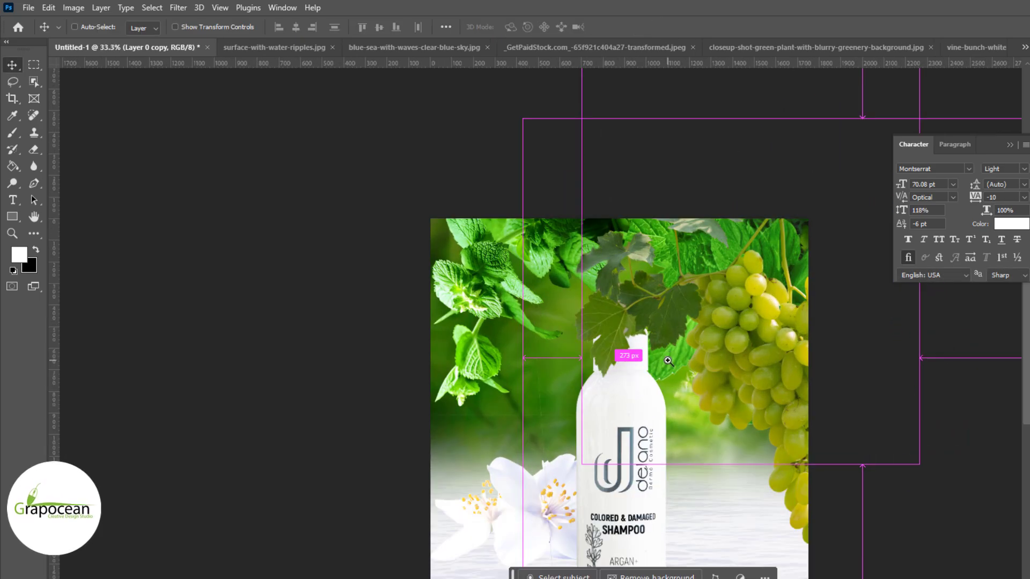
key("ctrl+bracketleft")
key("ctrl+bracketleft")
key("ctrl+bracketleft")
key("ctrl+bracketleft")
key("ctrl+bracketleft")
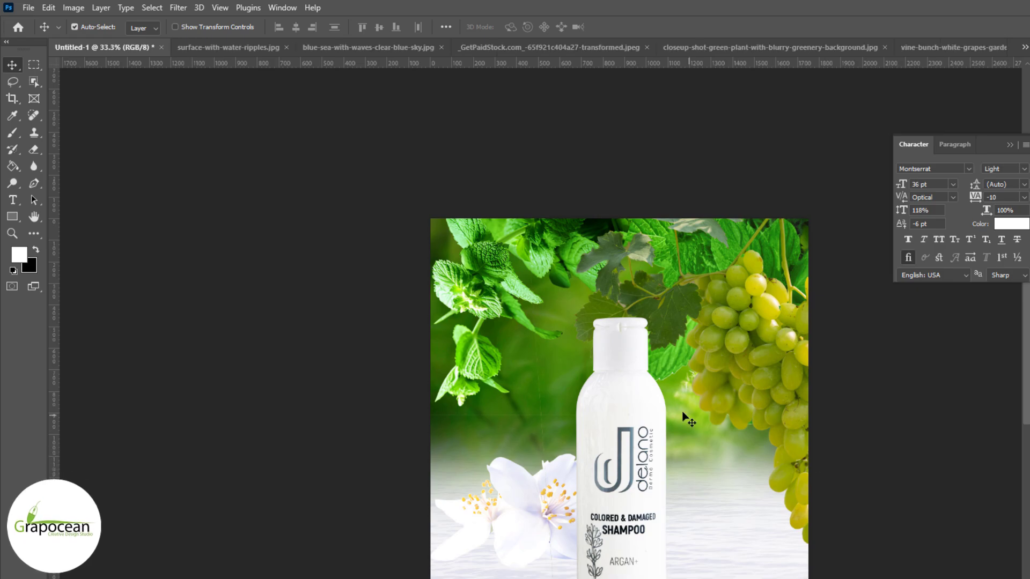
Step: Shift the white flowers and the grape bunch slightly lower beside the bottle
scroll(857, 490, "down", 2, "alt")
scroll(502, 453, "up", 2, "alt")
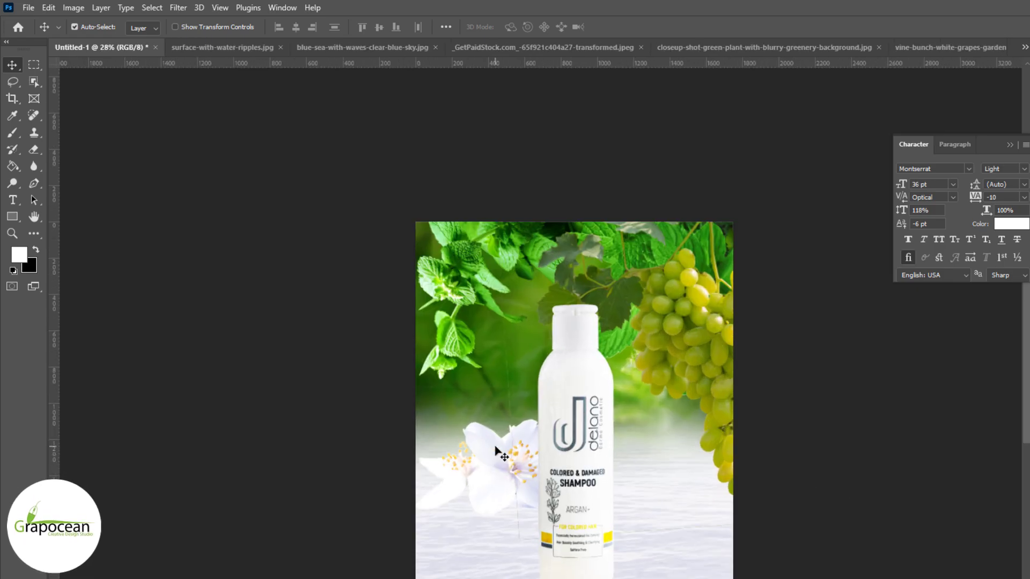
left_click_drag(505, 485, 505, 485)
left_click_drag(707, 352, 702, 368)
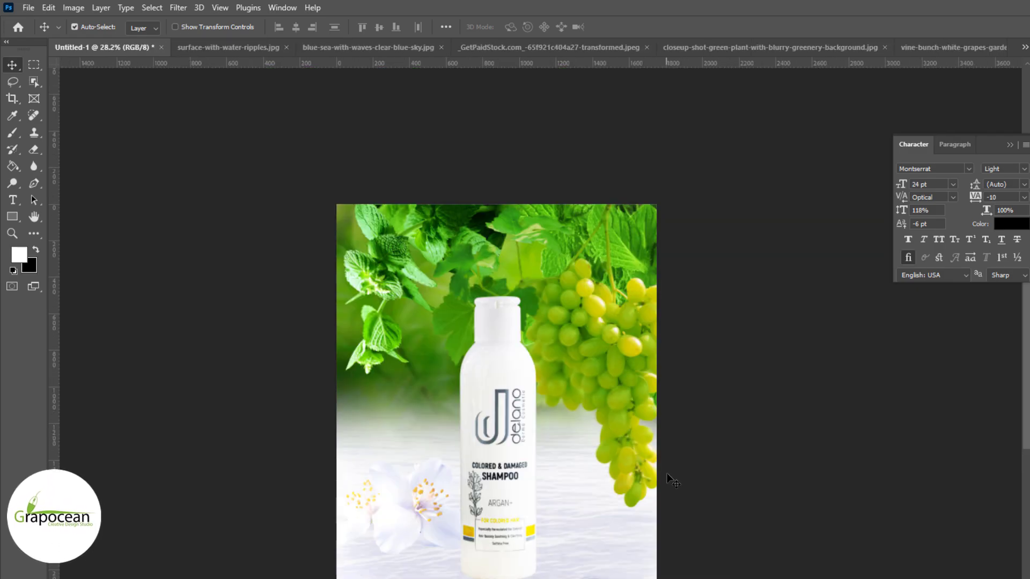
left_click_drag(605, 391, 559, 407)
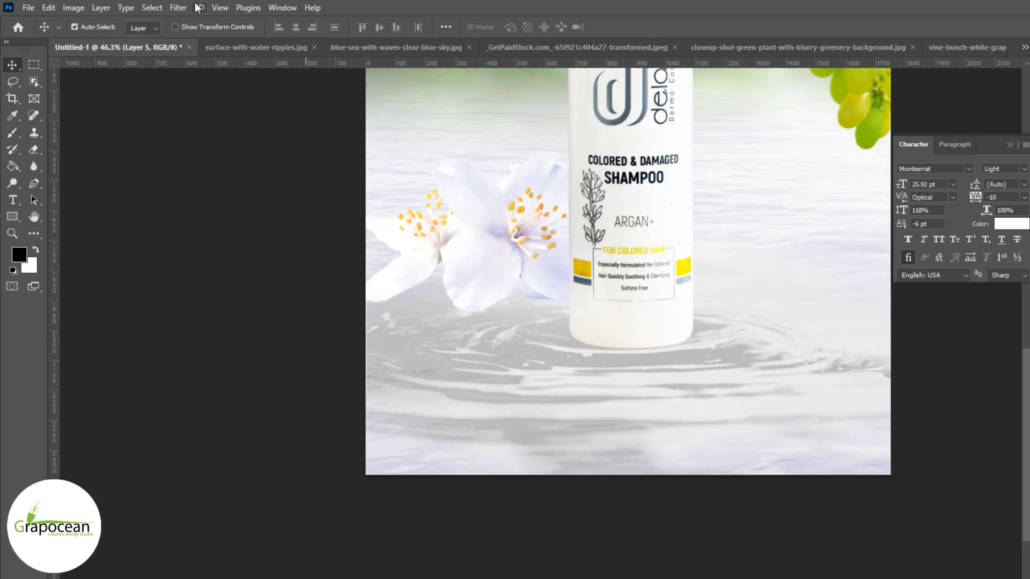
Step: Apply the Camera Raw Filter to the water ripples under the bottle and undo the last two adjustments
key("shift+ctrl+a")
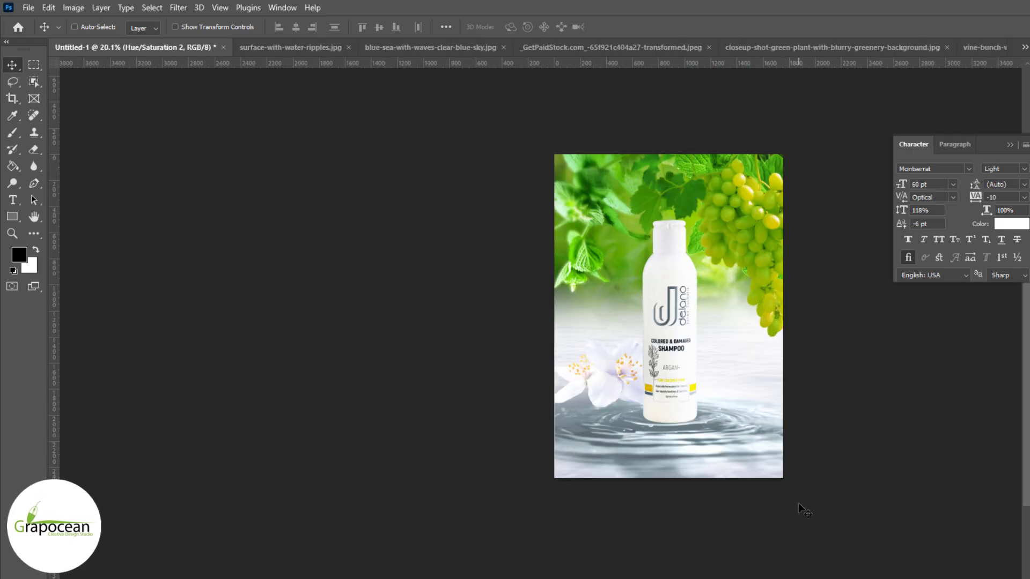
key("ctrl+z")
key("ctrl+z")
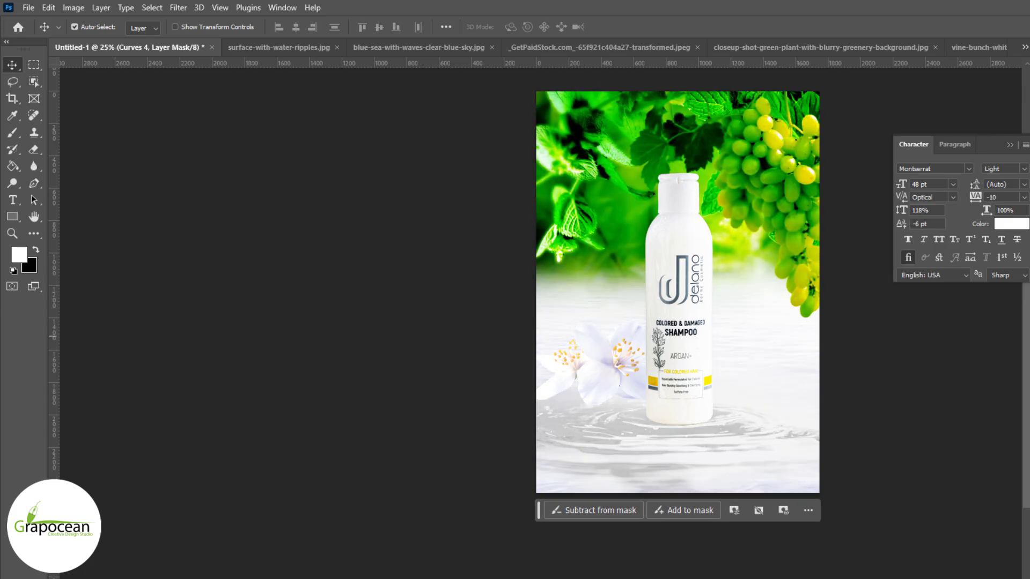
key("ctrl+plus")
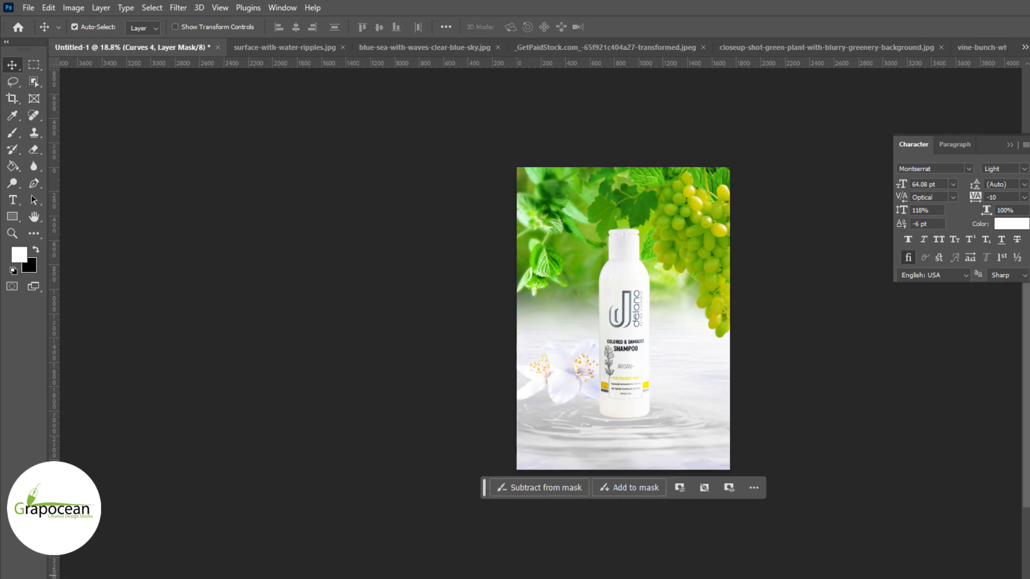
left_click(652, 429)
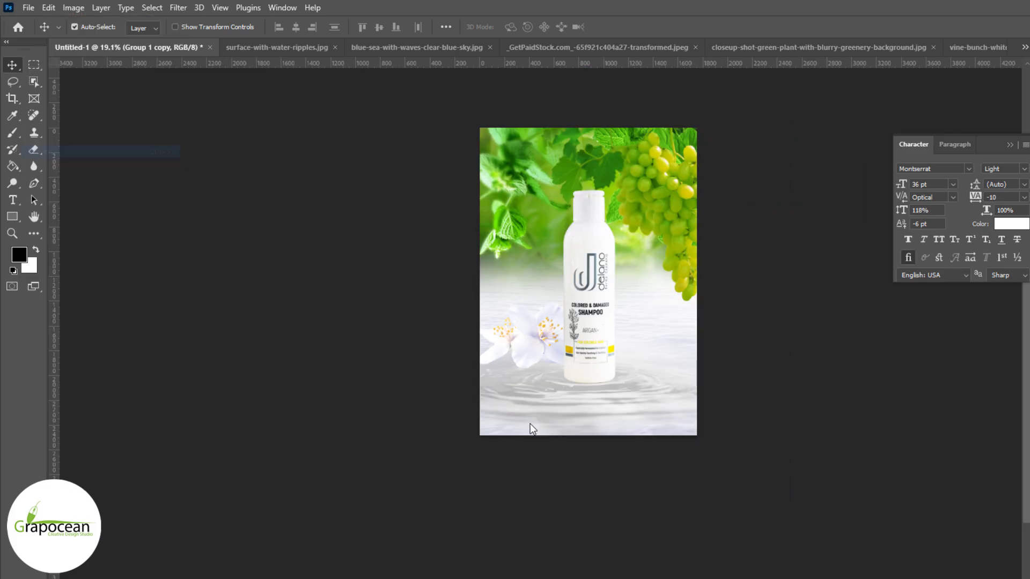
Step: Save the poster as product ads banner and flyer.psd in a new 2024 subfolder named product ads banner, with Maximize Compatibility on
key("ctrl+shift+s")
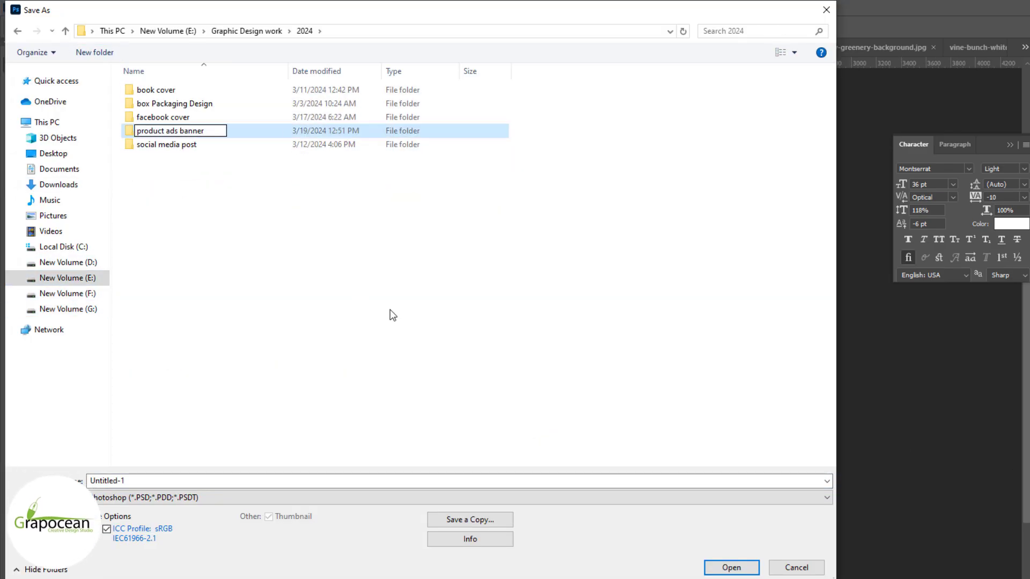
key("Return")
key("Return")
left_click(177, 481)
type("product a")
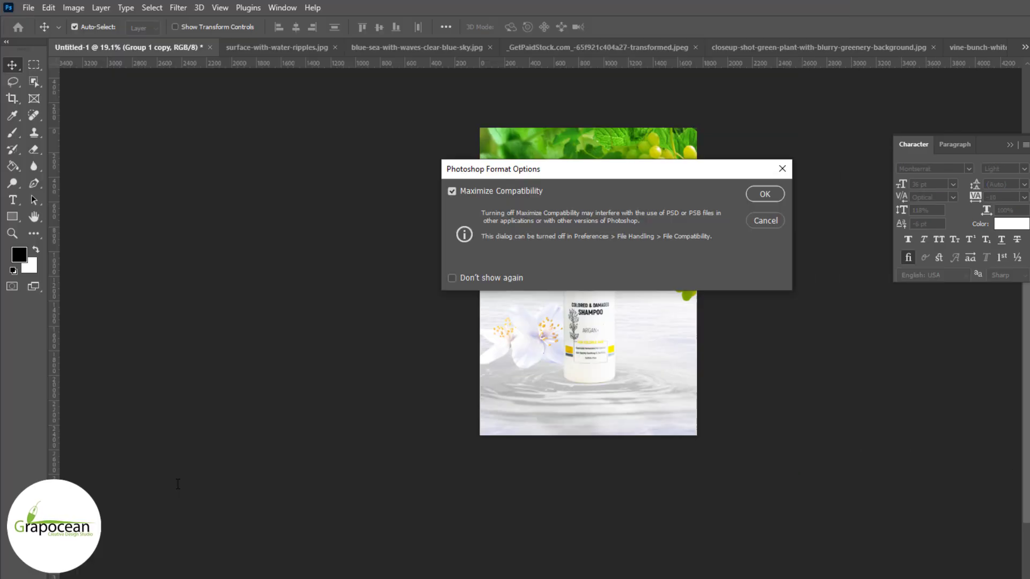
key("Return")
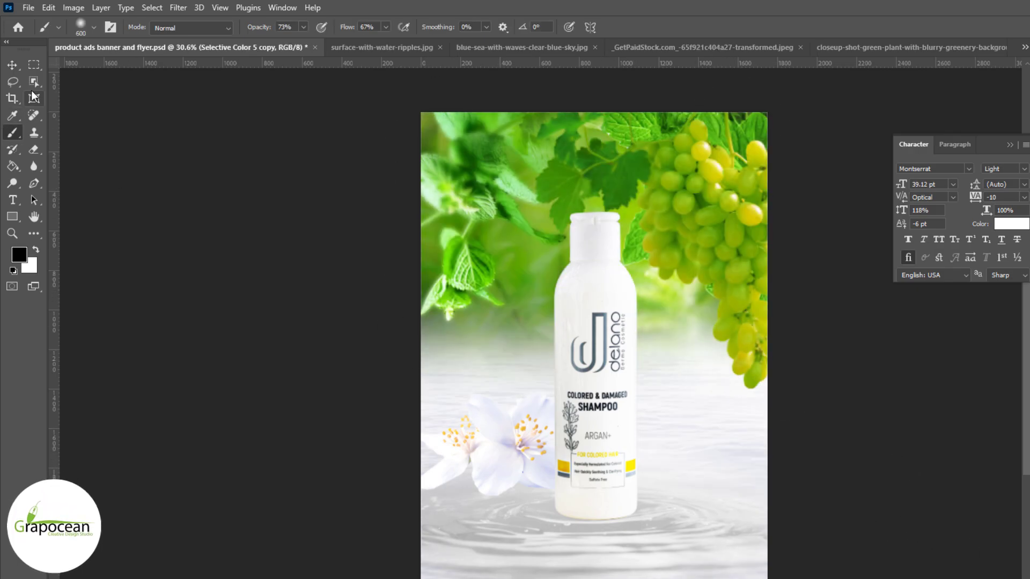
Step: Apply the Camera Raw Filter to strengthen the bottle's contrast, and scale down the white flowers beside it
left_click(178, 8)
left_click(210, 99)
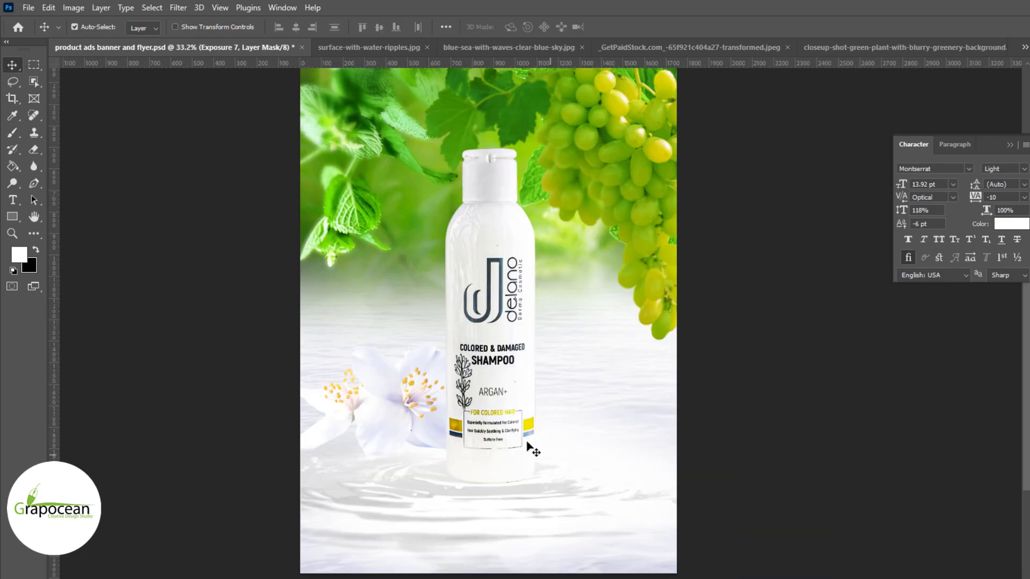
left_click_drag(494, 371, 501, 396)
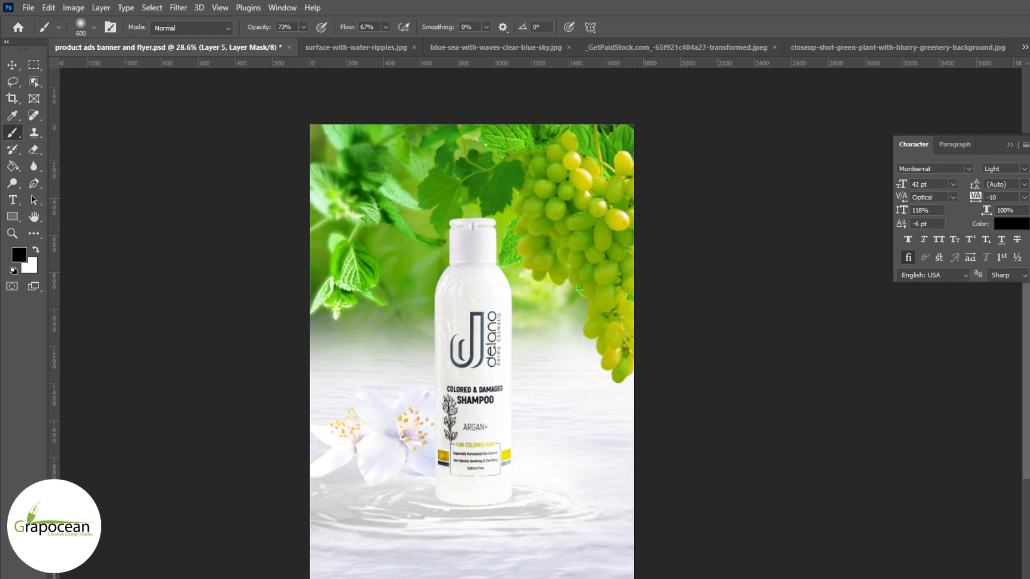
left_click(12, 65)
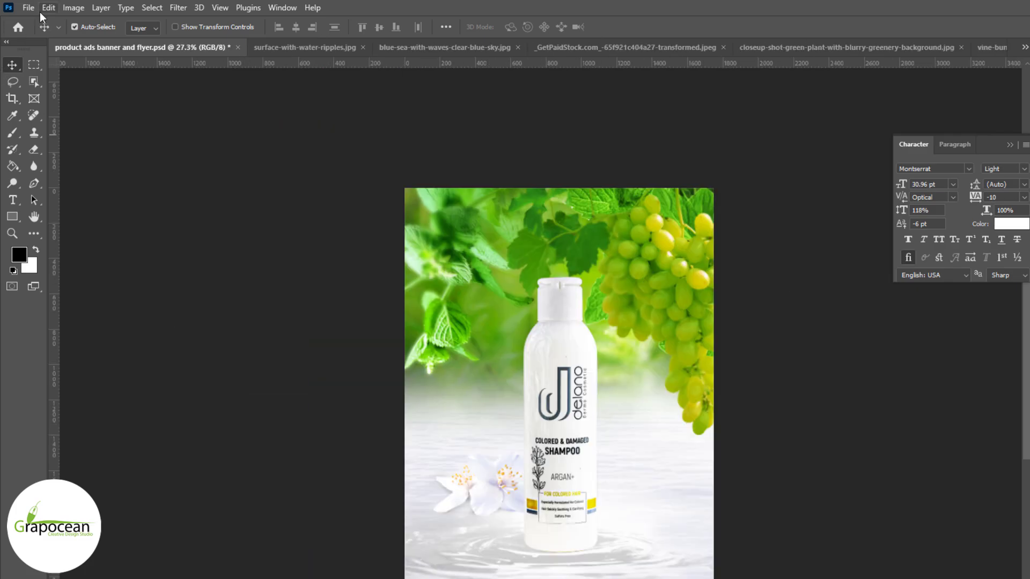
Step: Open _GetPaidStock.com_-65f9393e2e537-transformed and place its cut-out green fruits in front of the bottle's base in the poster
left_click(32, 9)
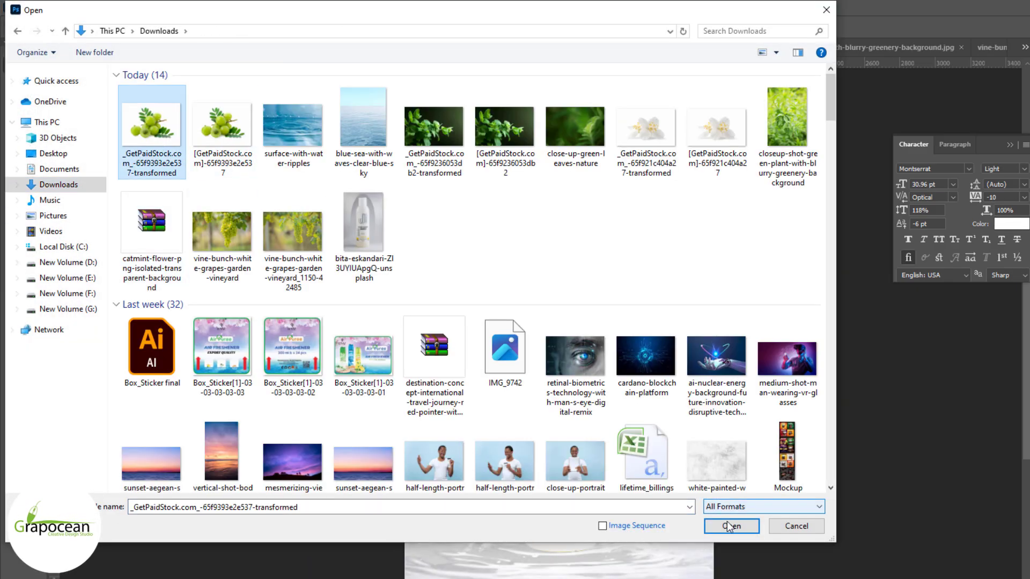
left_click(731, 526)
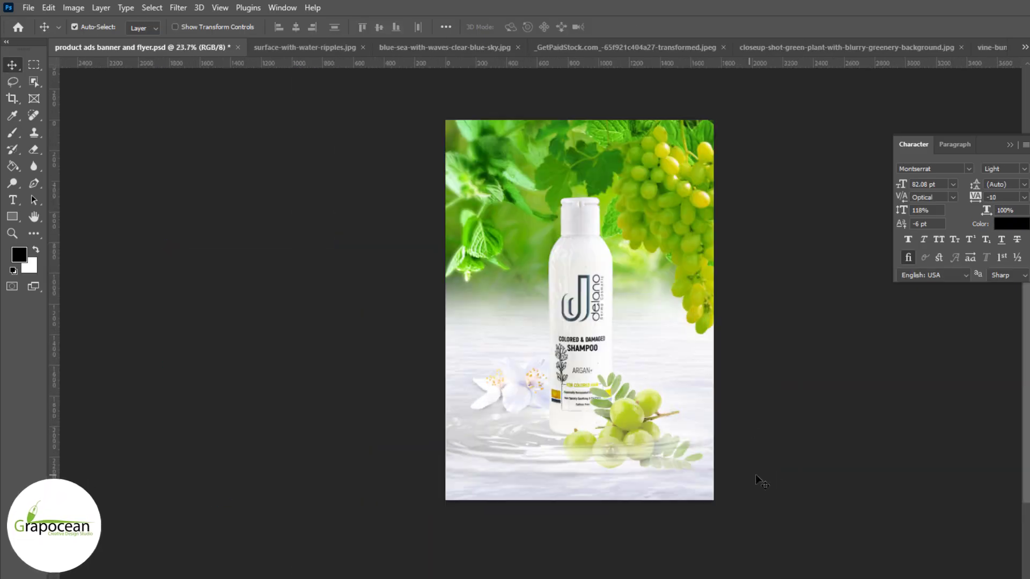
Step: Scale the hanging grape bunch down to about 83%
left_click_drag(759, 478, 921, 346)
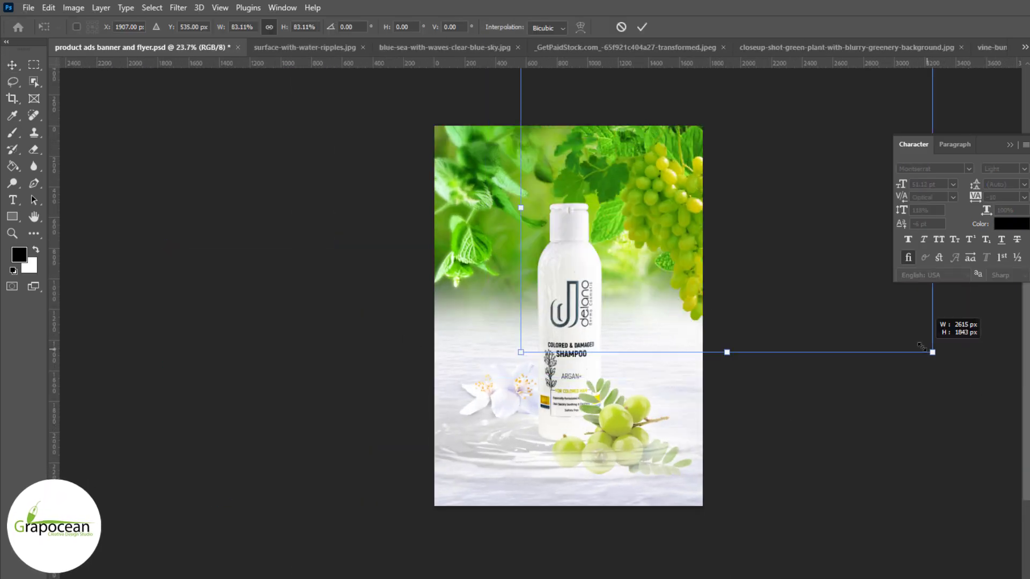